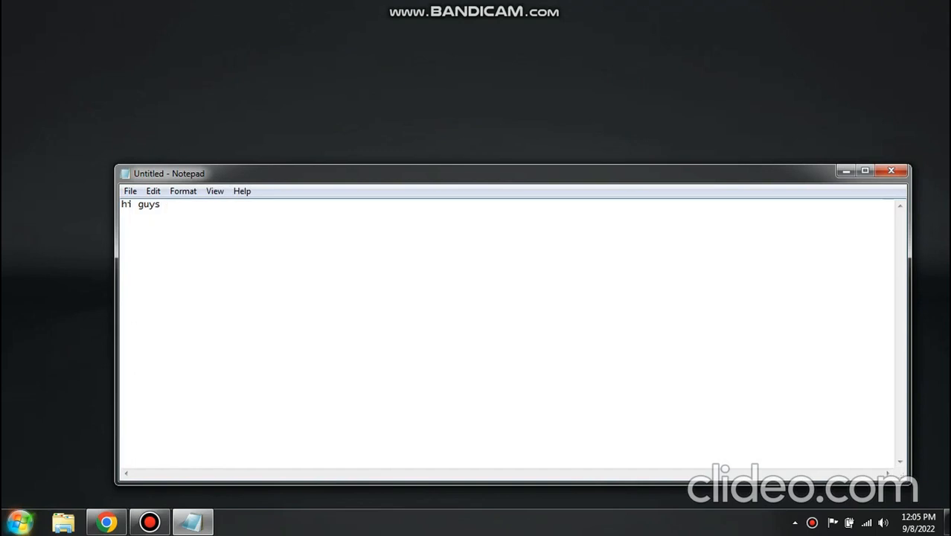
text(welcome to my you)
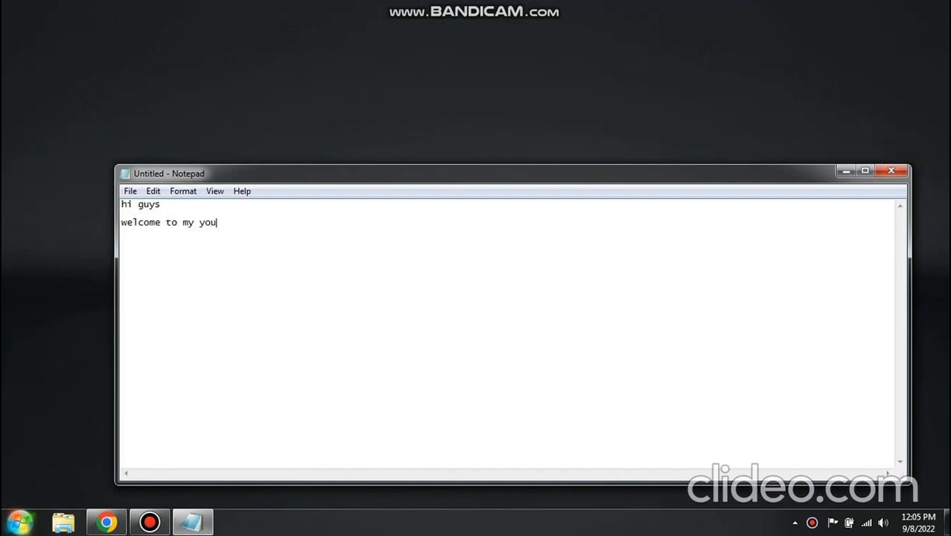
- Write the line "welcome to my youtube channel sim automation" below the greeting in the note
text(tube channel sim au)
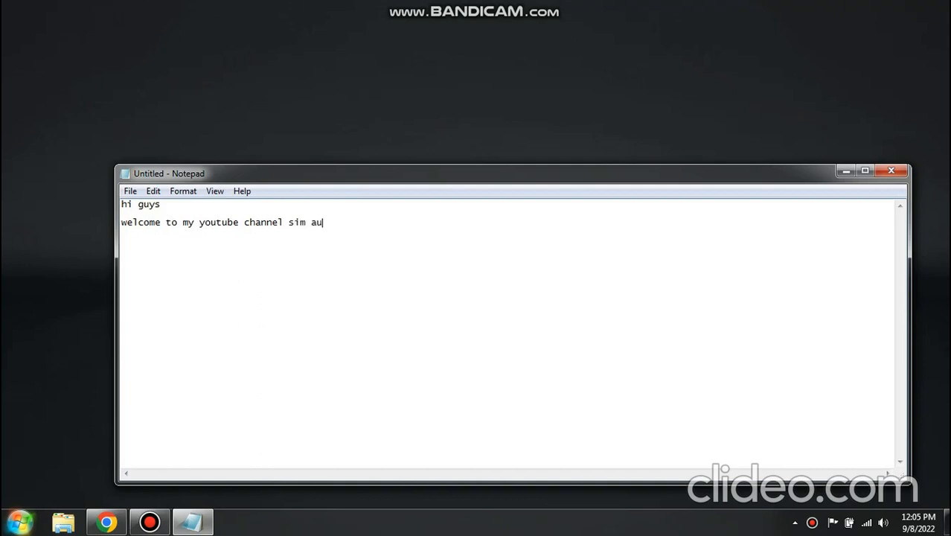
text(tomation)
key(shift+Left)
key(shift+Left)
key(shift+Left)
key(shift+Left)
key(shift+Left)
key(shift+Left)
key(shift+Left)
key(shift+Left)
key(shift+Left)
key(shift+Left)
key(shift+Left)
key(shift+Left)
key(shift+Left)
key(shift+Left)
key(Left)
key(Right)
key(Right)
key(Right)
key(Right)
key(Right)
key(Right)
key(Right)
key(Right)
key(Right)
key(Right)
key(Right)
key(Right)
key(Right)
key(Right)
- Begin a new line in the note reading "today we will see how to upgrade firmware in"
text(today wi)
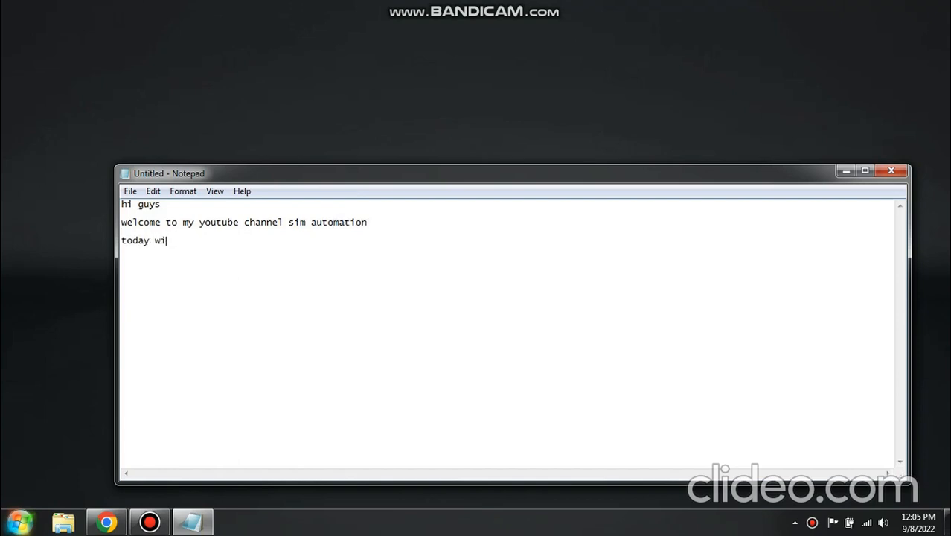
key(BackSpace)
text(e will see how to )
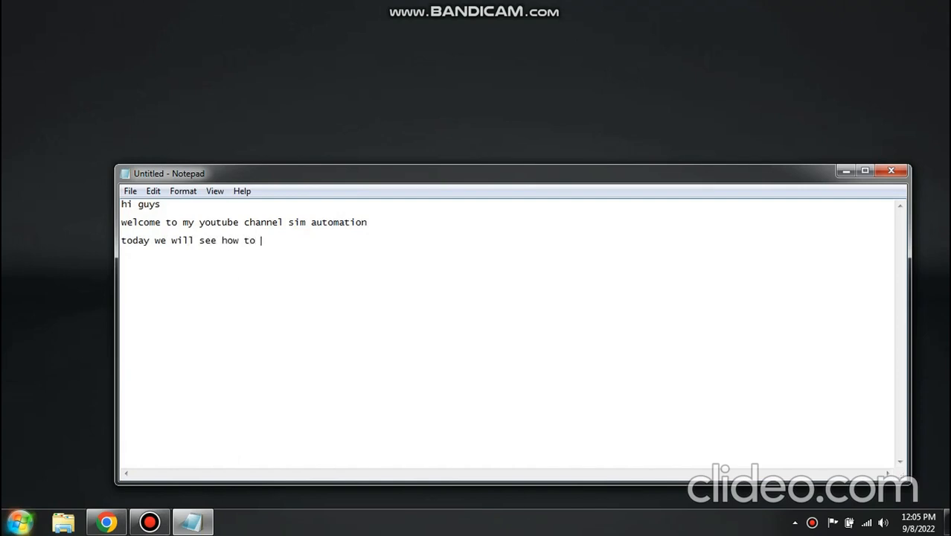
text(upgrade fir)
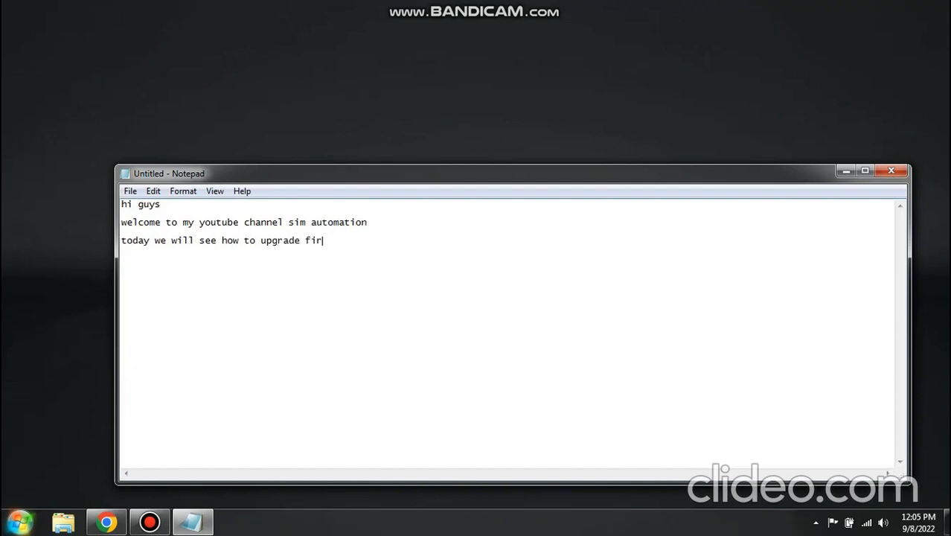
text(mware in Allen  bradley )
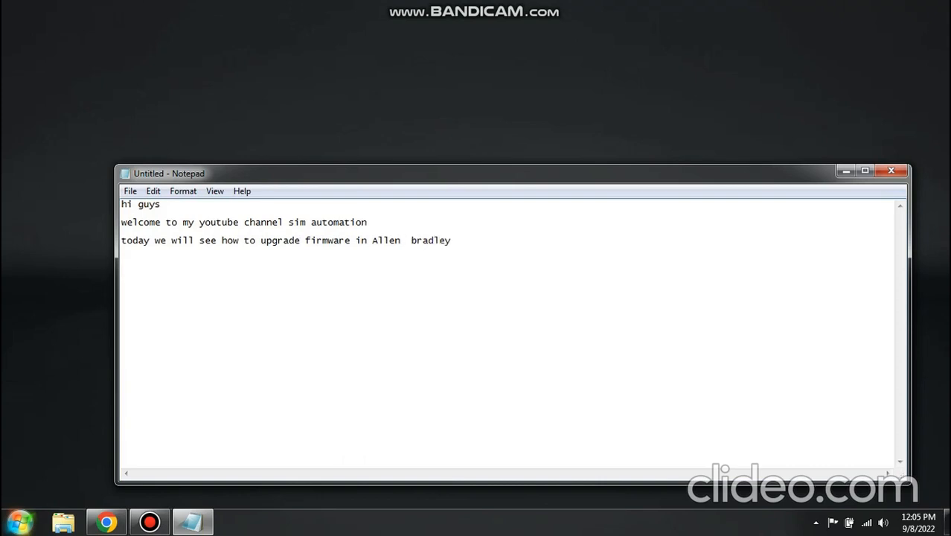
text(Panel view pluss)
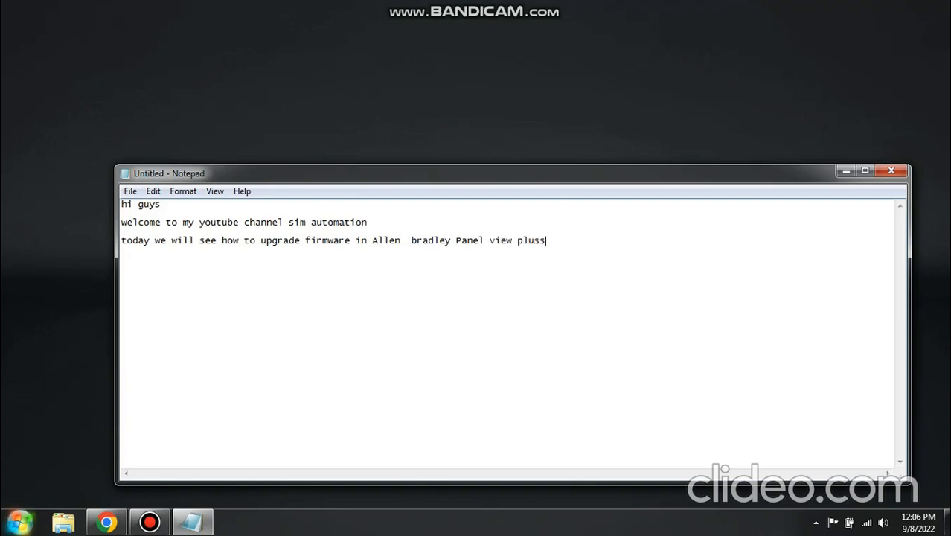
- Continue the firmware line with "Allen bradley Panel view plus 400 HMI model no is"
key(BackSpace)
key(BackSpace)
text(400 HMI model no is)
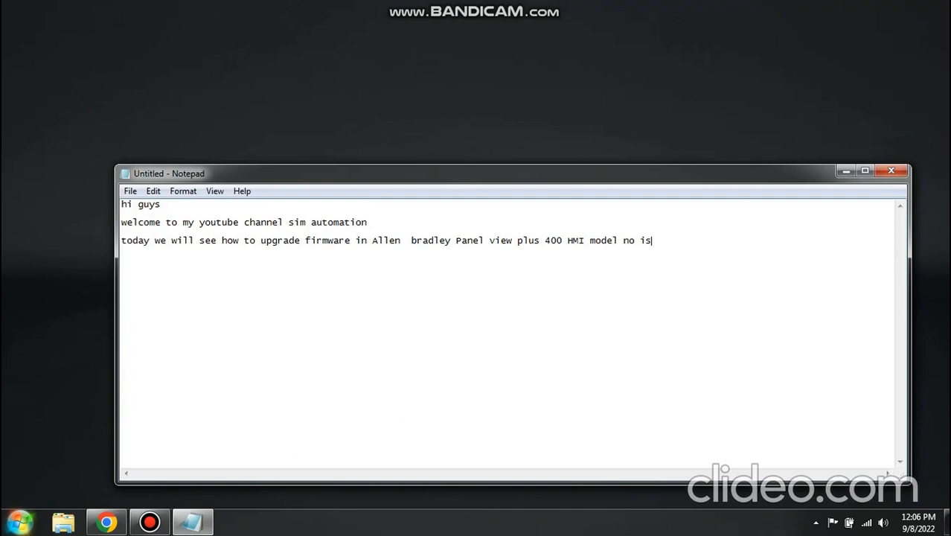
- Finish the firmware line with the HMI model number 2711p-k4m20d
text(2)
key(BackSpace)
text(2711p-k4m20d)
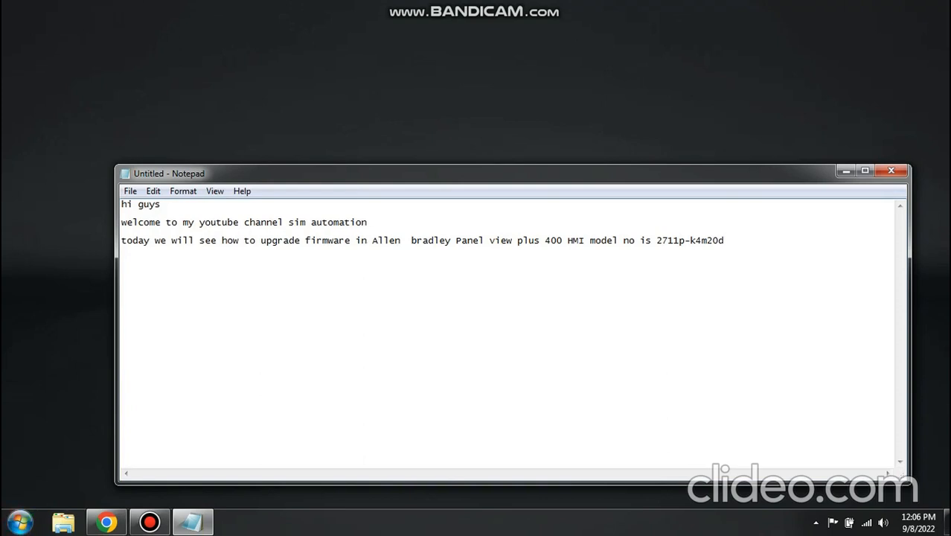
- Begin a new line in the note reading "first we will see the connected hmi is detected"
key(Return)
key(Return)
text(first we will see the )
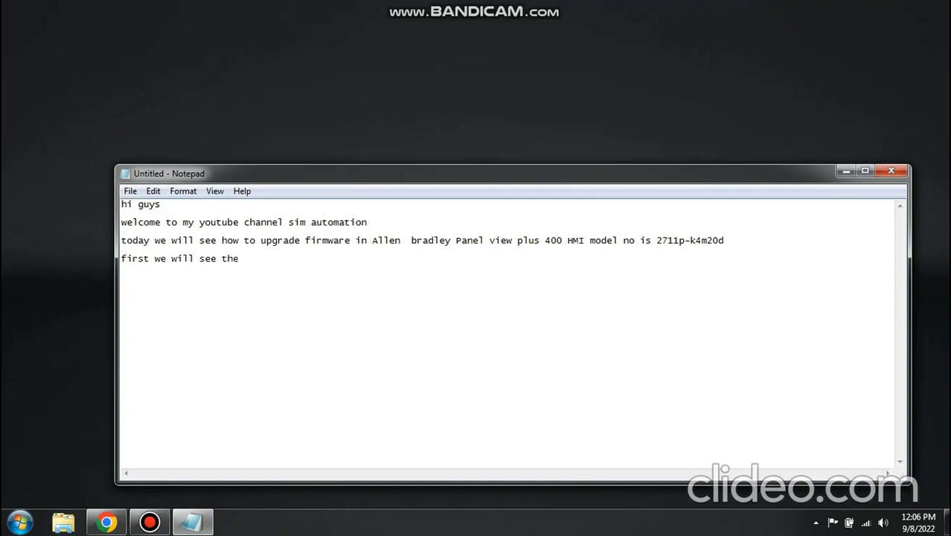
text(connected plc is de)
key(BackSpace)
key(BackSpace)
key(BackSpace)
key(BackSpace)
key(BackSpace)
key(BackSpace)
key(BackSpace)
key(BackSpace)
key(BackSpace)
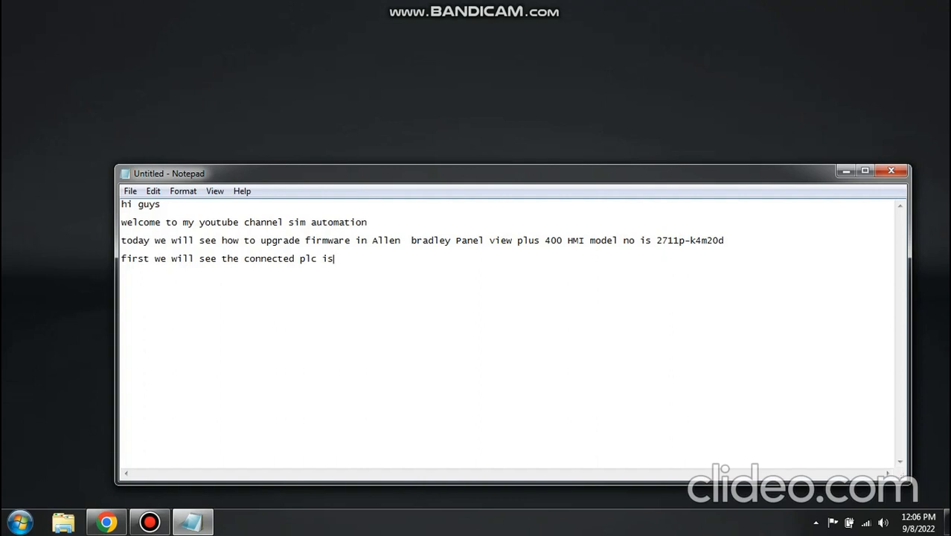
text(hmi is d)
text(etex)
text(tedd)
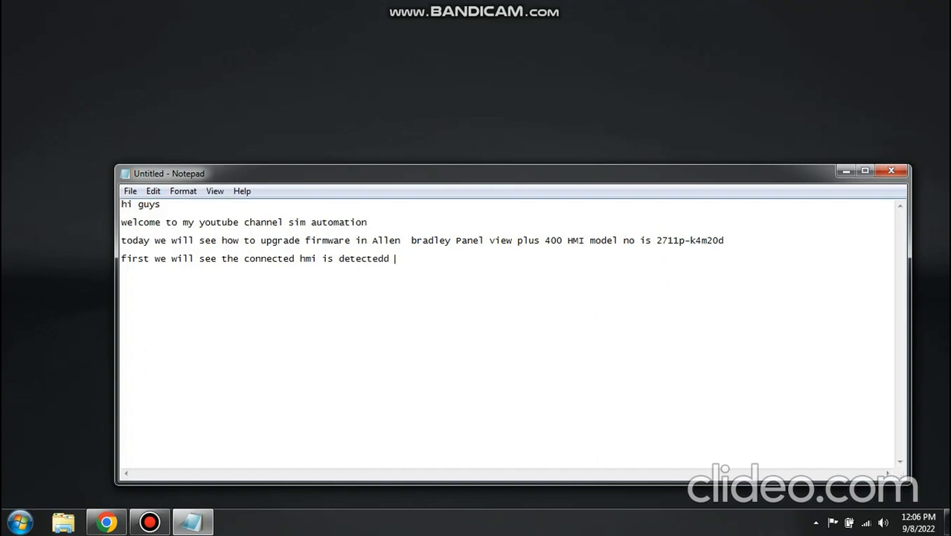
key(BackSpace)
key(BackSpace)
- Finish the detection line with "in rslinx software or not" and start a new line
text(in rslinx software or)
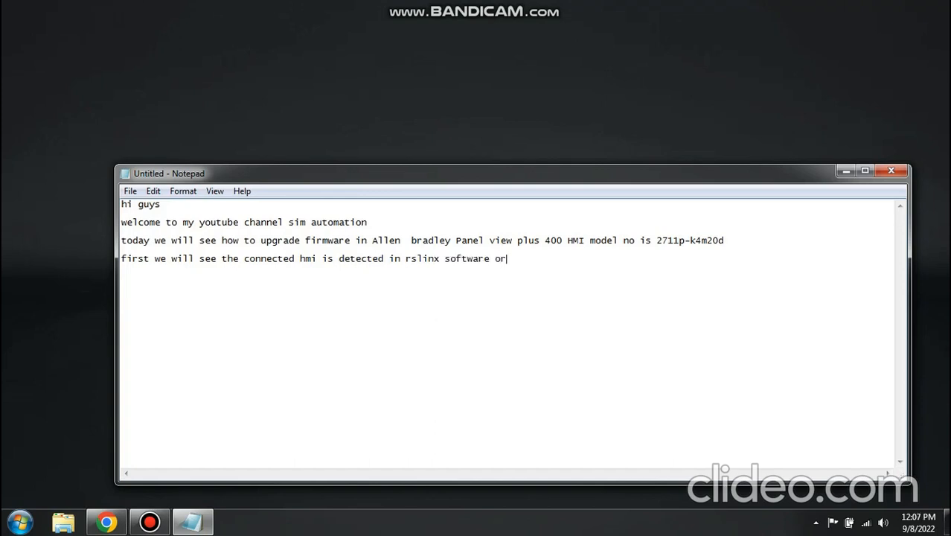
text( not)
key(Return)
- Find and launch RSLinx Classic
key(super)
text(rslink)
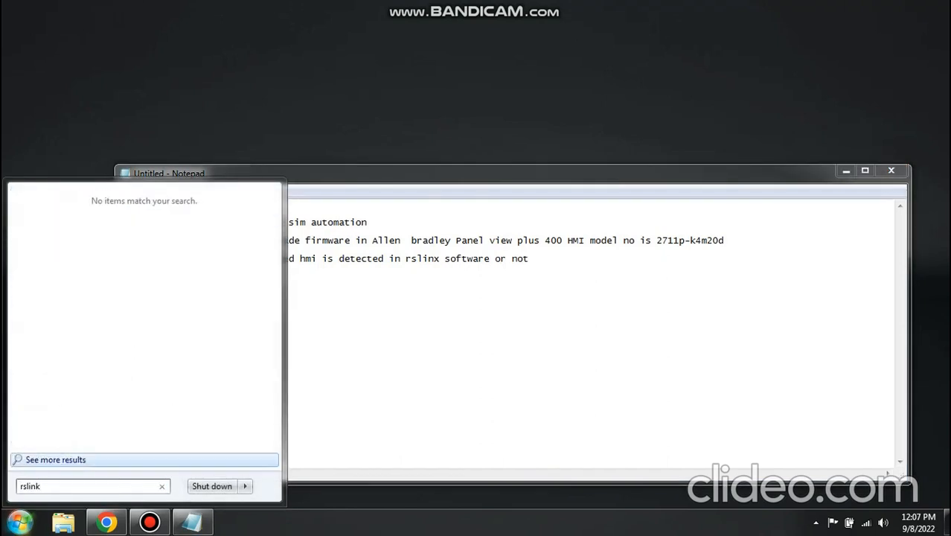
key(BackSpace)
key(Return)
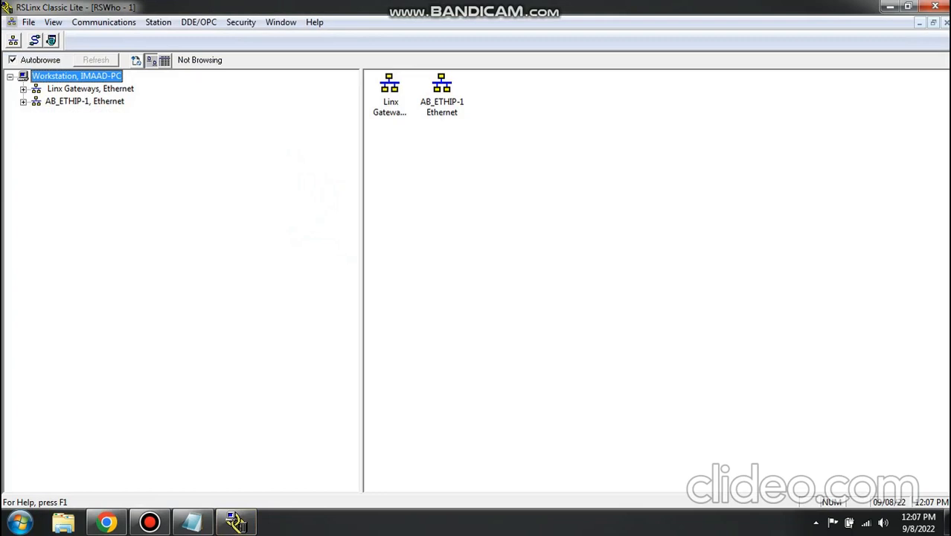
- Check the AB_ETHIP-1 Ethernet network for the PanelView Plus 400 node and minimize RSLinx Classic
click(84, 101)
click(23, 101)
click(148, 114)
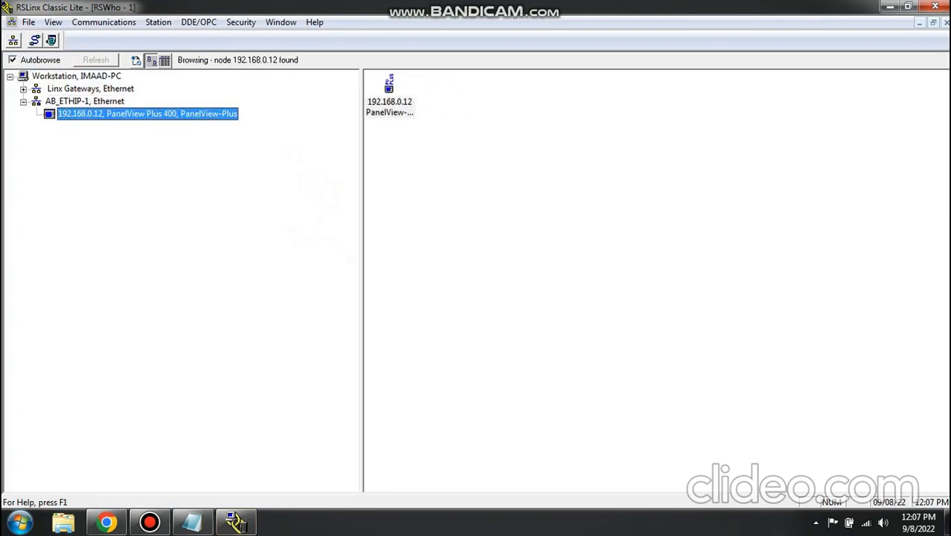
click(389, 102)
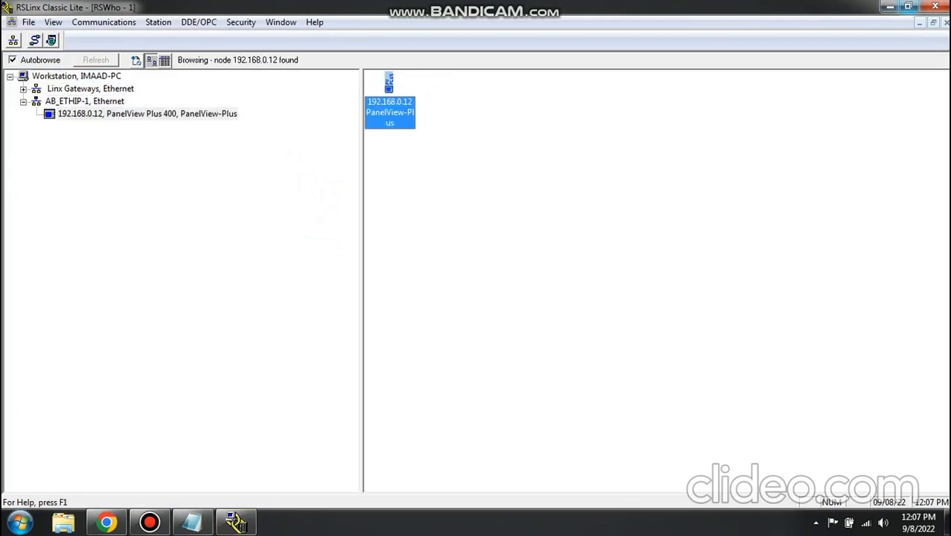
click(890, 7)
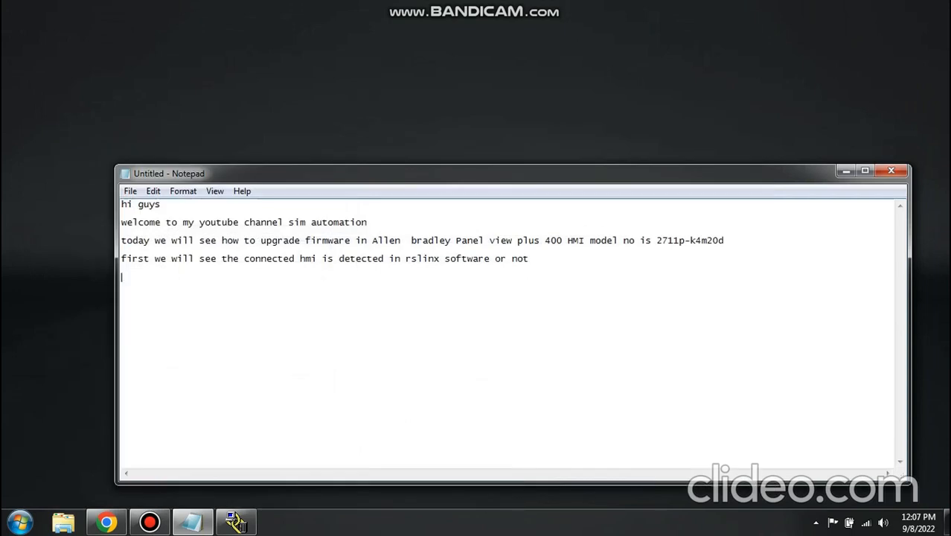
- Add the line "so ip address of HMI is 192.168.0.12" to the note
text(so ip a)
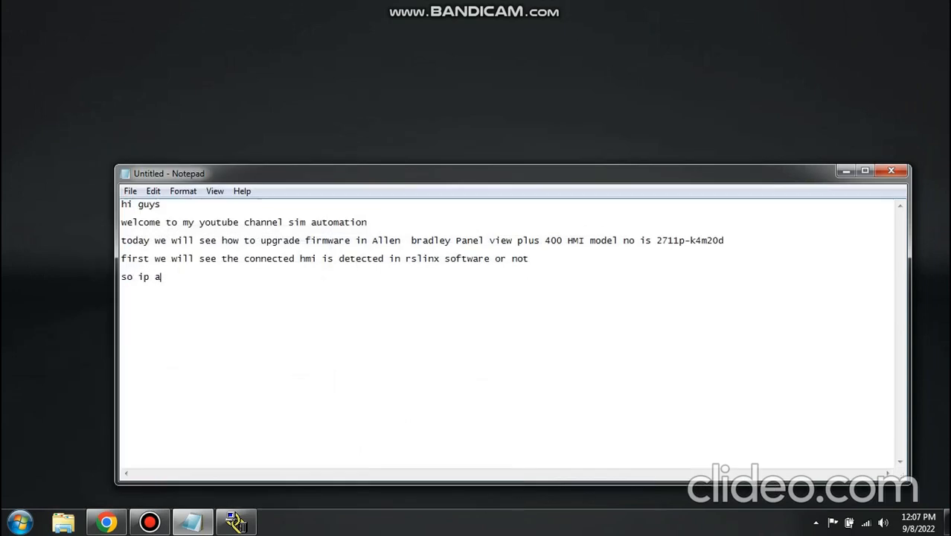
text(ddress of HMI is 19)
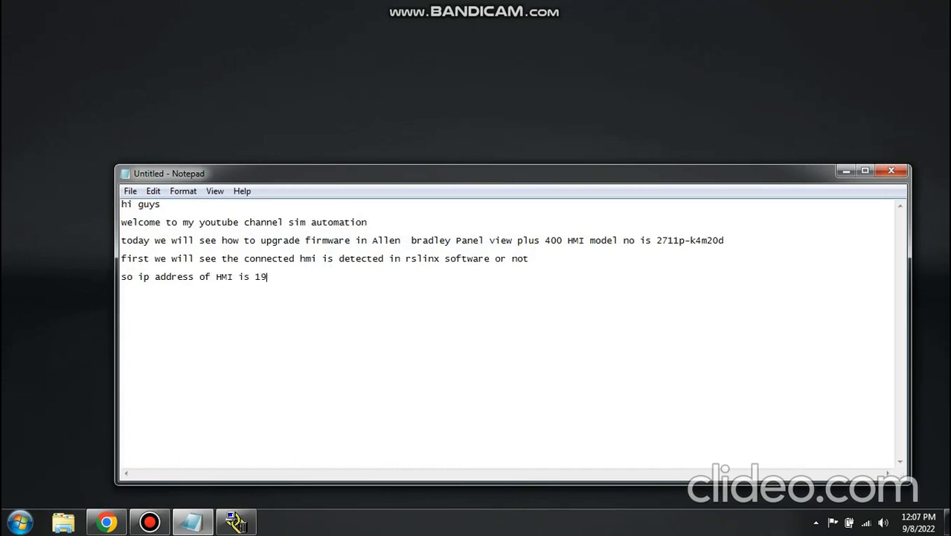
text(2.168.0.12)
key(Return)
- Begin the next line of the note with "so we need to download the"
text(so we)
key(BackSpace)
key(BackSpace)
key(BackSpace)
text(we )
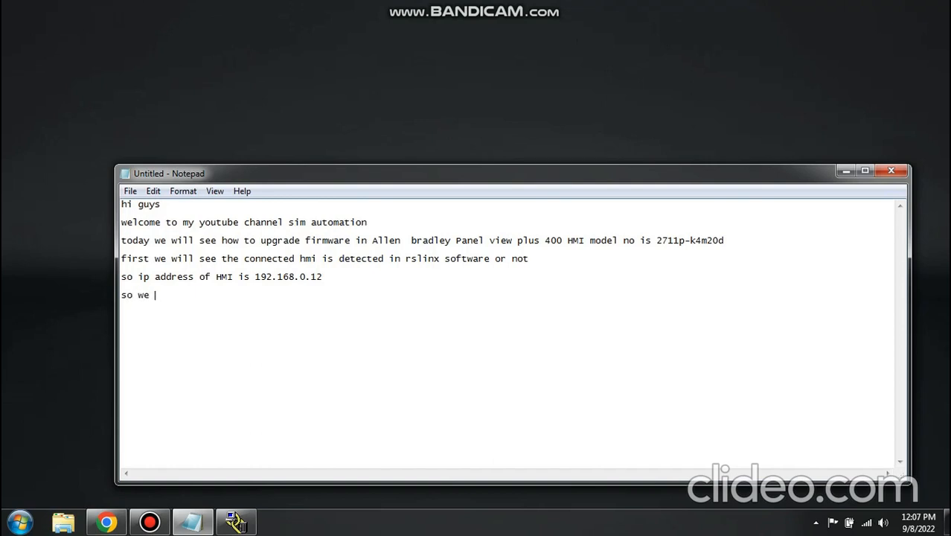
text(need to )
text(dwon)
key(BackSpace)
key(BackSpace)
key(BackSpace)
key(BackSpace)
text(download the )
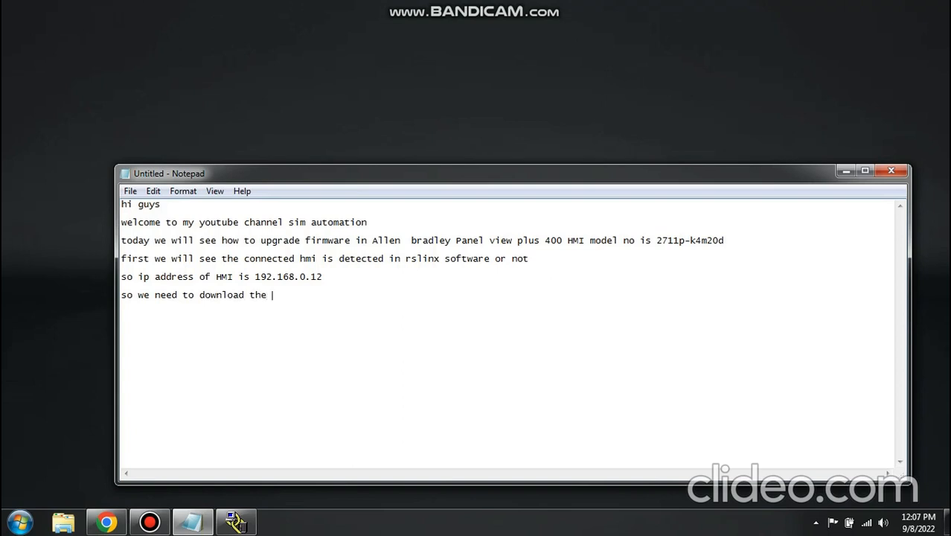
text(latest f)
text(ira)
- Finish the download line with "latest firmware from website ." and start a new line
key(BackSpace)
text(mware from w)
key(BackSpace)
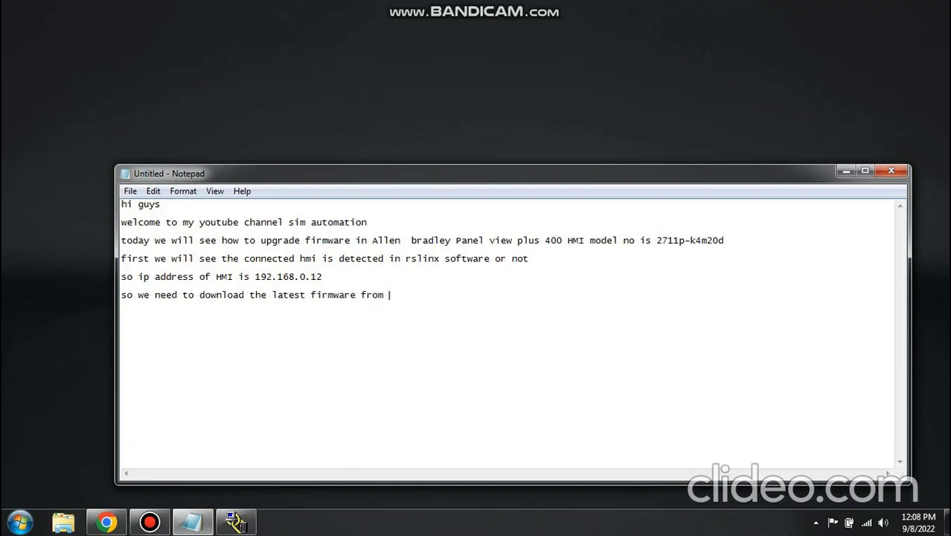
text(website .)
key(Return)
- Switch to Chrome and search for "panelview plus 400 firmware update" in a new tab
click(106, 521)
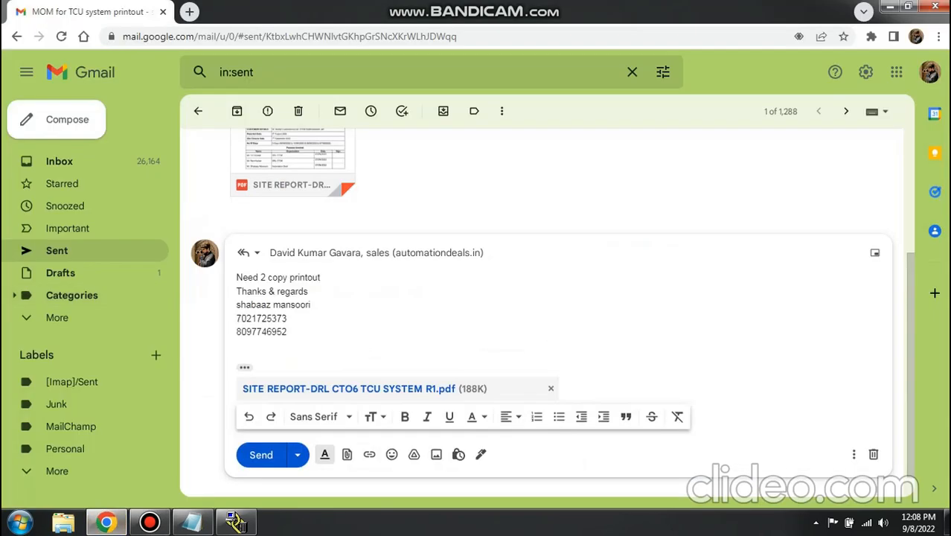
key(ctrl+t)
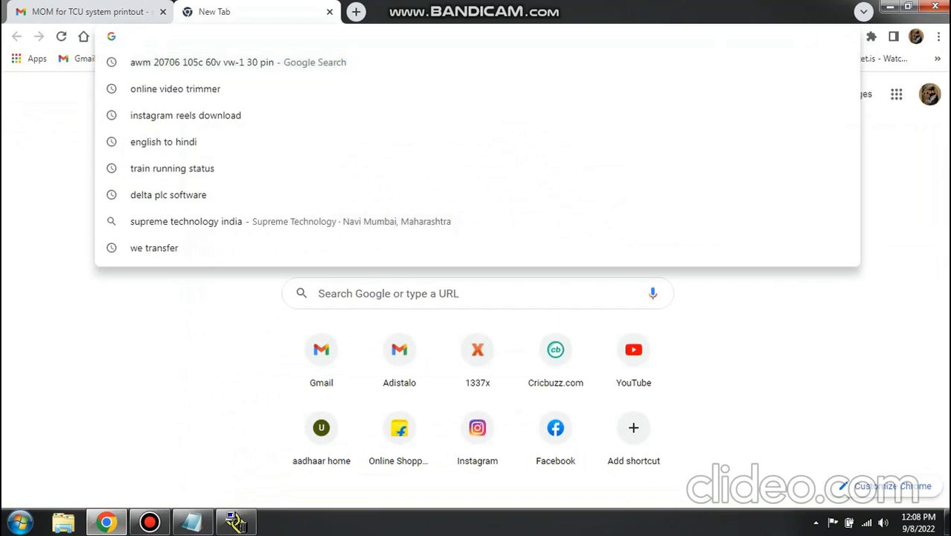
text(panel)
key(Down)
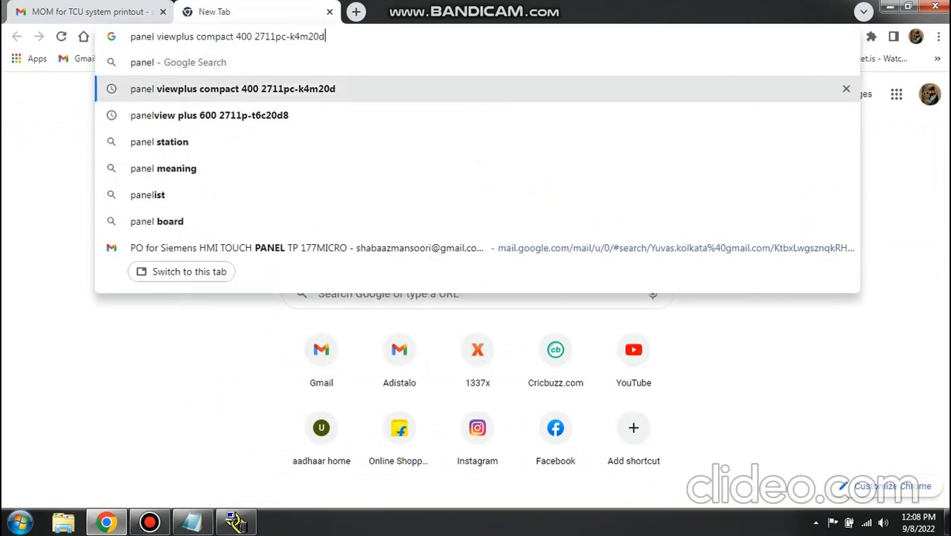
text(firm)
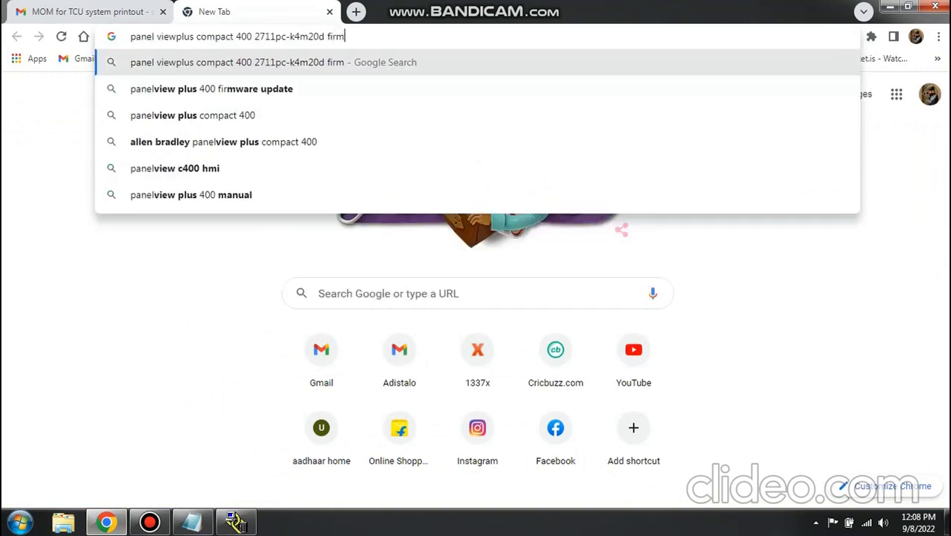
text(w)
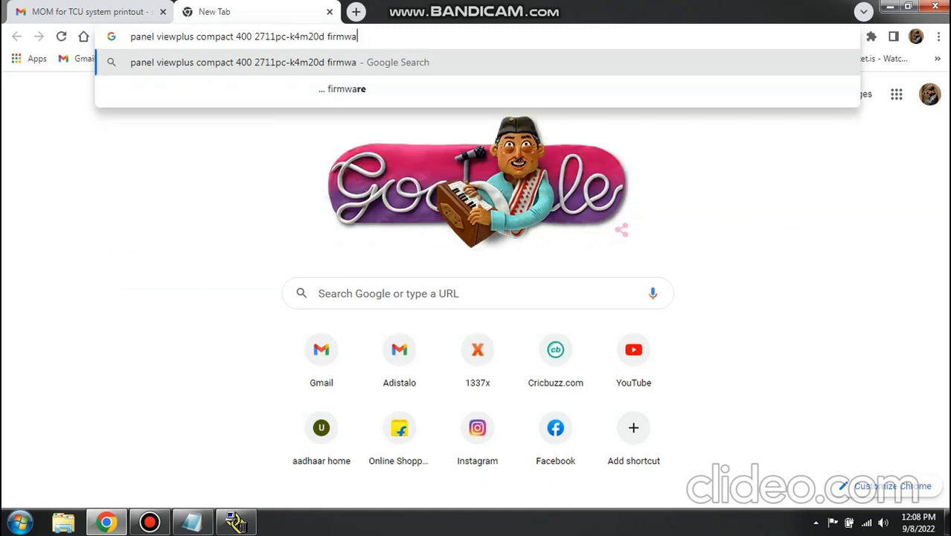
key(Down)
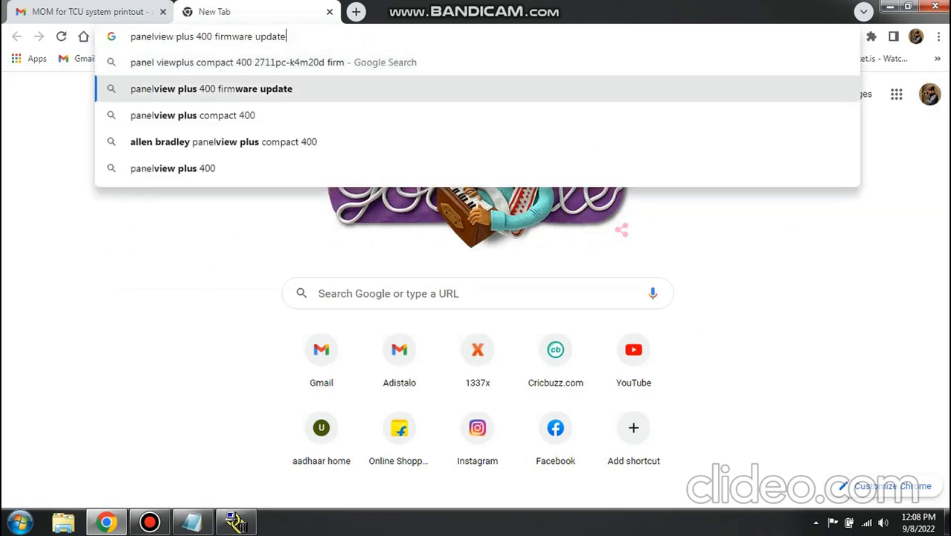
key(Return)
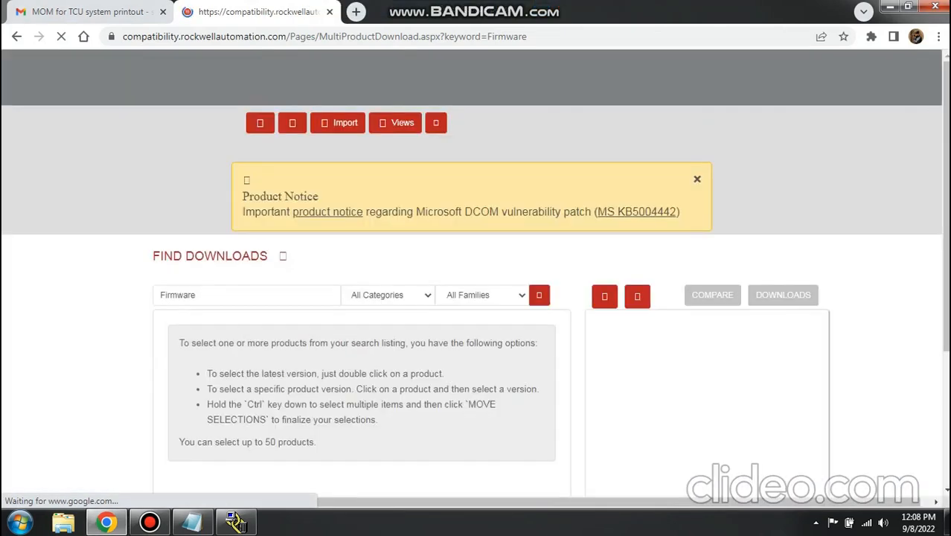
- Set the category filter of the Firmware downloads search to Computers & Operator Interface
click(387, 294)
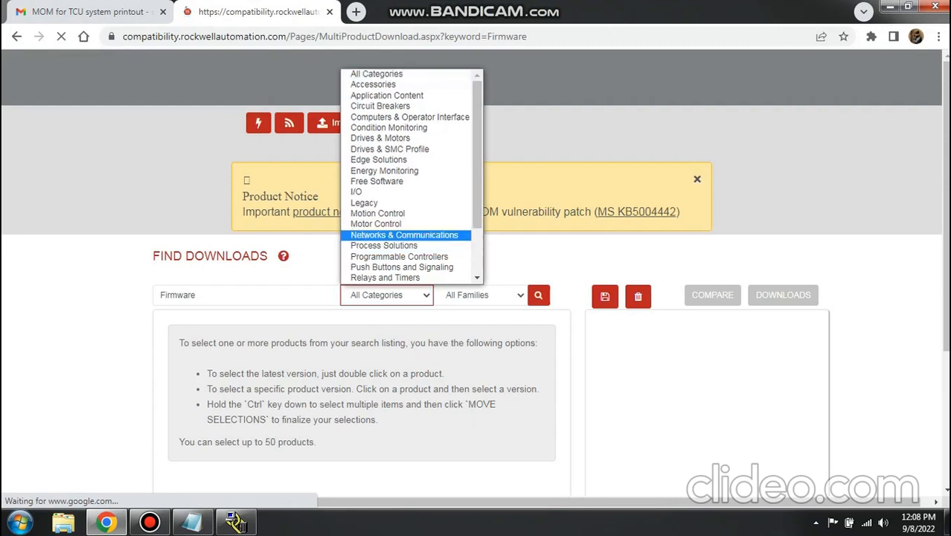
key(Down)
key(Down)
key(Down)
key(Down)
key(Down)
key(Down)
key(Down)
key(Down)
key(Down)
key(Down)
key(Down)
key(Down)
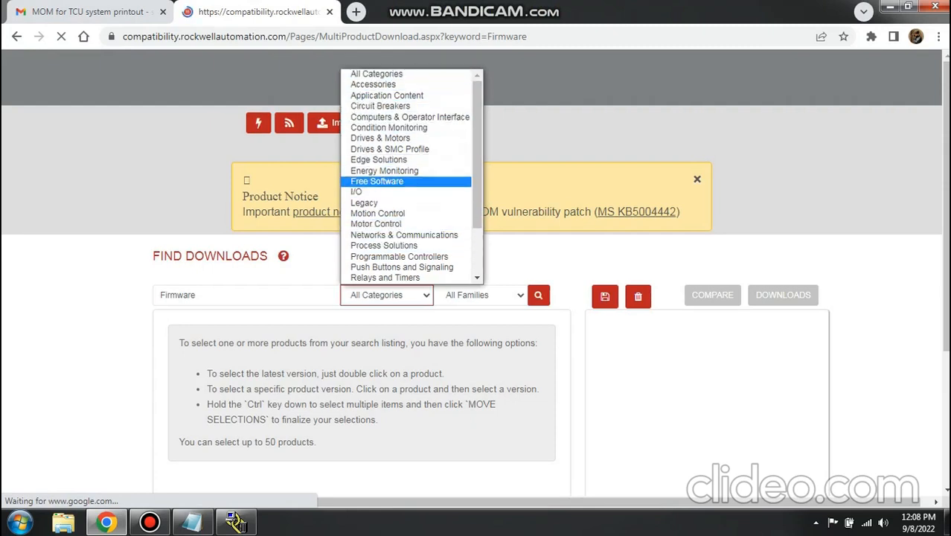
scroll(409, 175, down, 3)
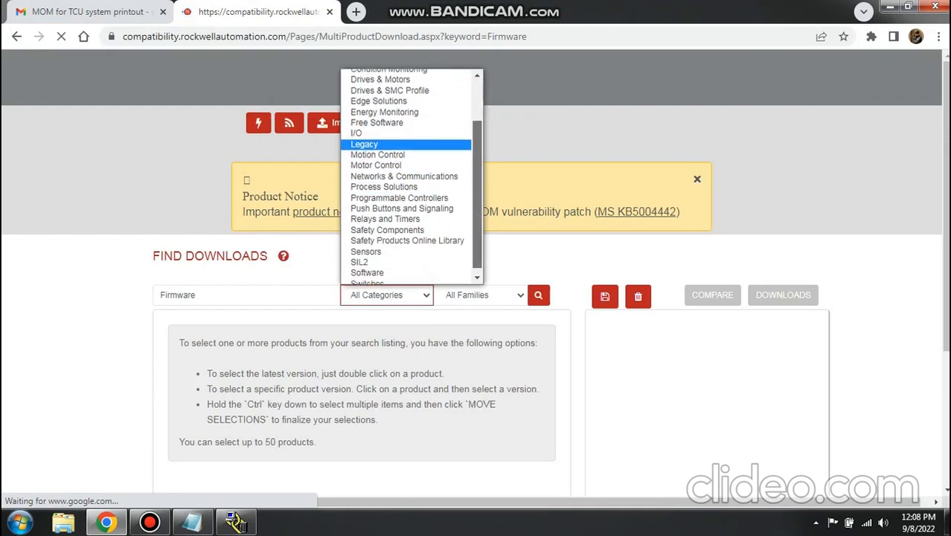
key(Down)
key(Down)
key(Down)
key(Down)
key(Down)
key(Down)
key(Down)
key(Down)
key(Down)
key(Down)
key(Down)
key(Down)
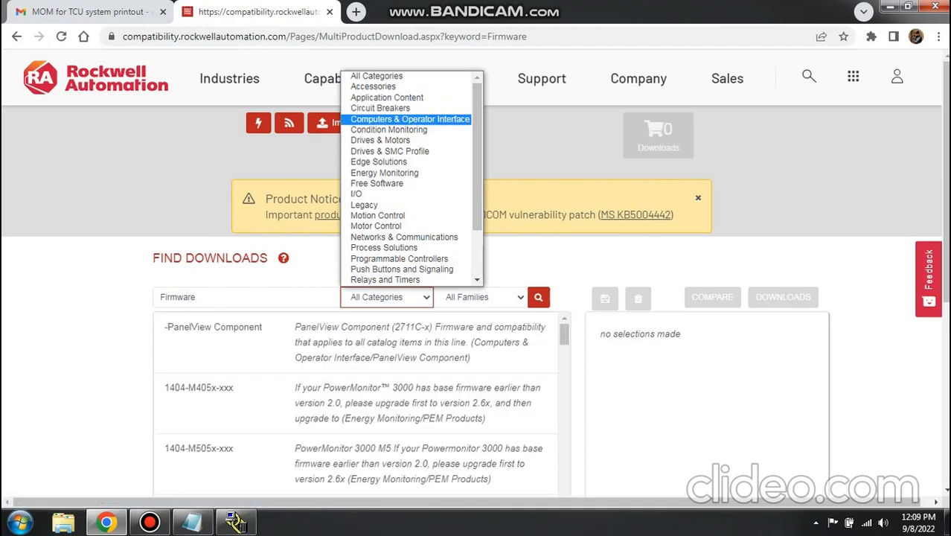
click(410, 119)
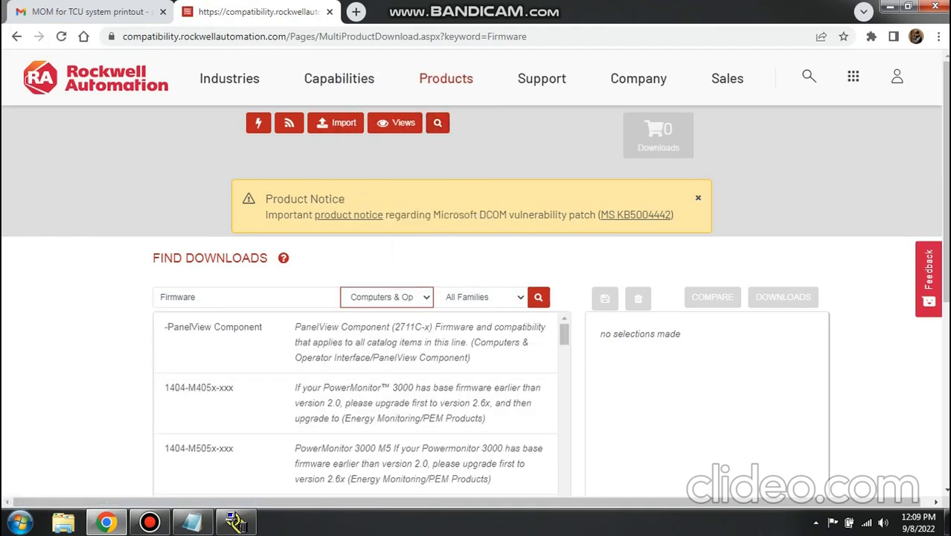
- Filter the downloads to the PanelView Plus 400-600 family and select version 5.10.16UP of PanelView Plus 400/600
click(480, 297)
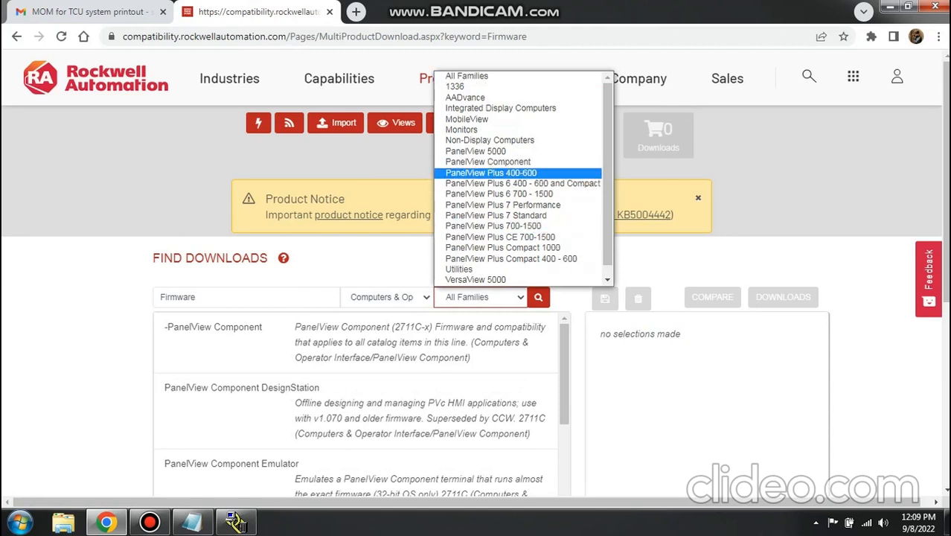
click(491, 173)
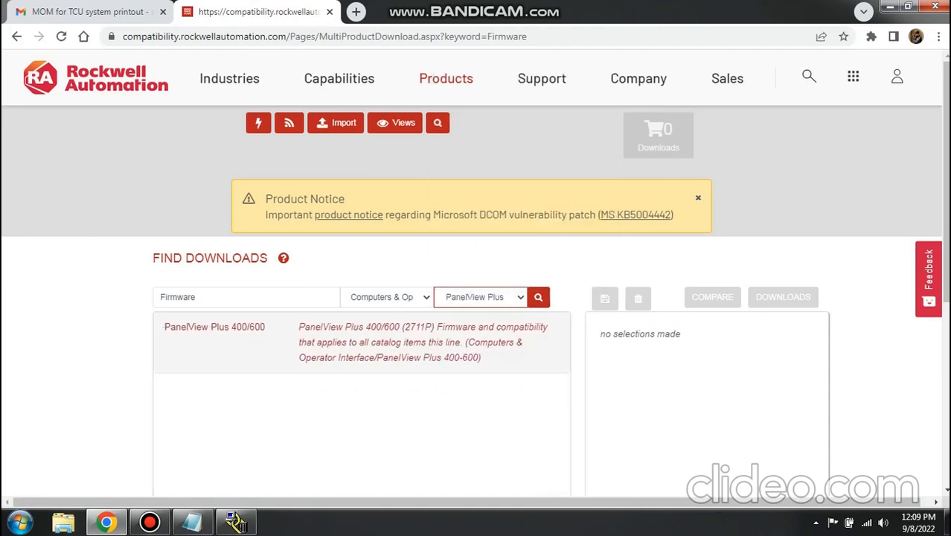
click(373, 342)
drag(945, 182, 945, 273)
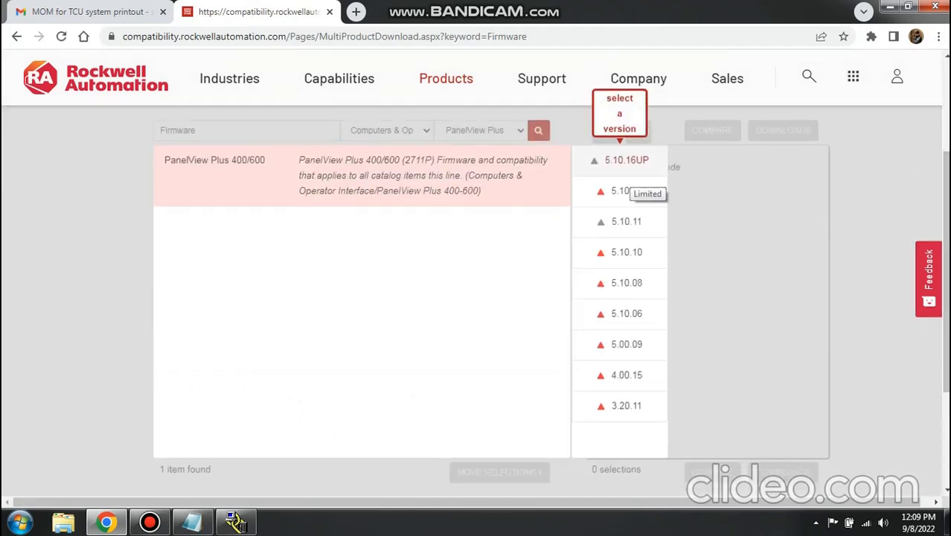
click(626, 160)
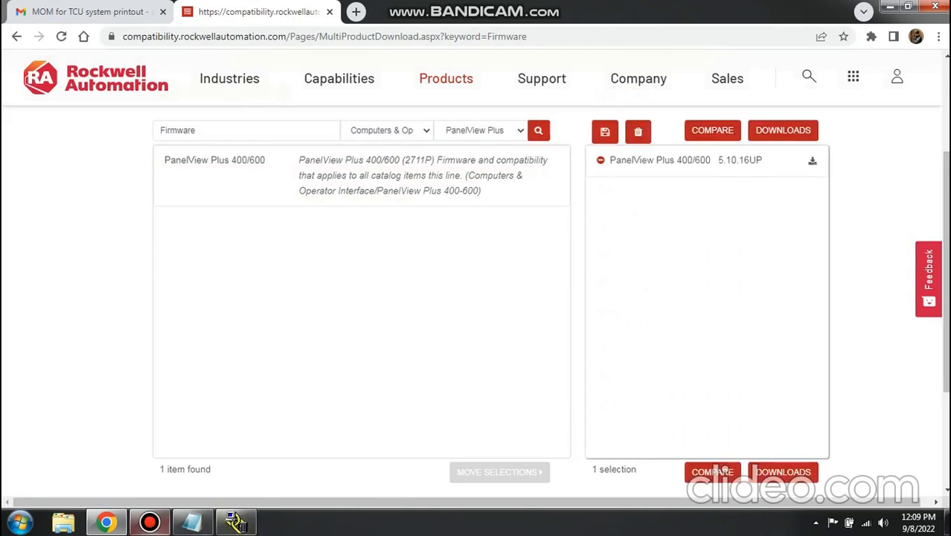
- Switch to the Notepad note and add the line "latest available is 5.10.16 version"
click(192, 521)
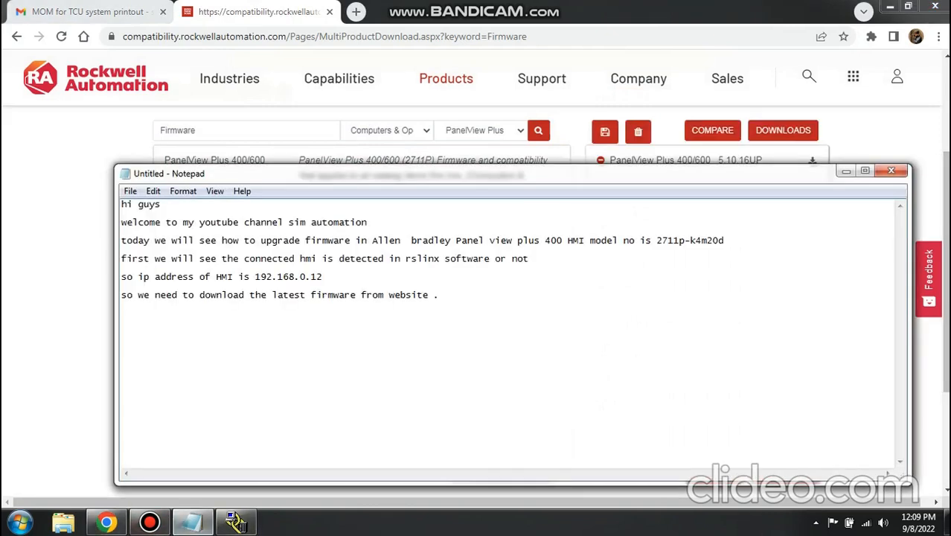
text(latest available is )
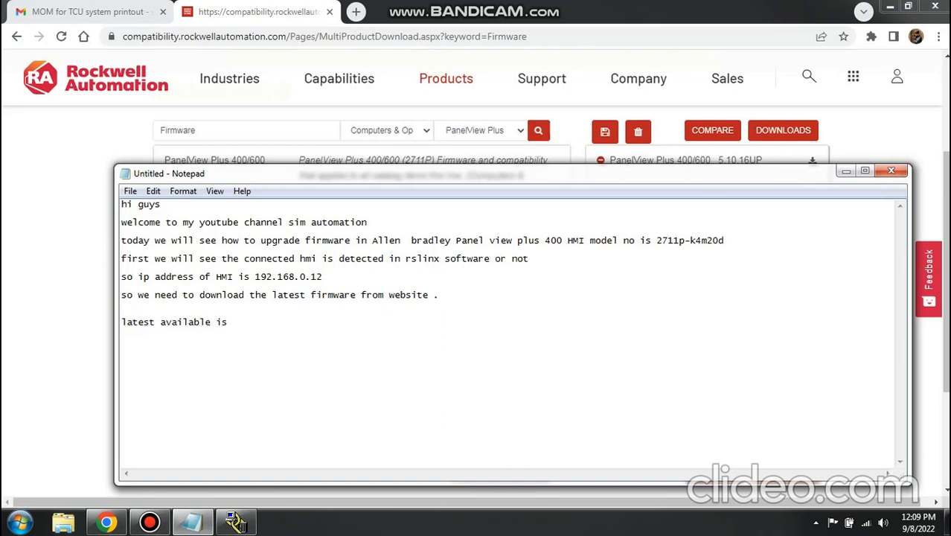
text(5.10.16 version)
key(Return)
- Begin the next line of the note with "currently firmware of HMI is 4.0 v"
text(o)
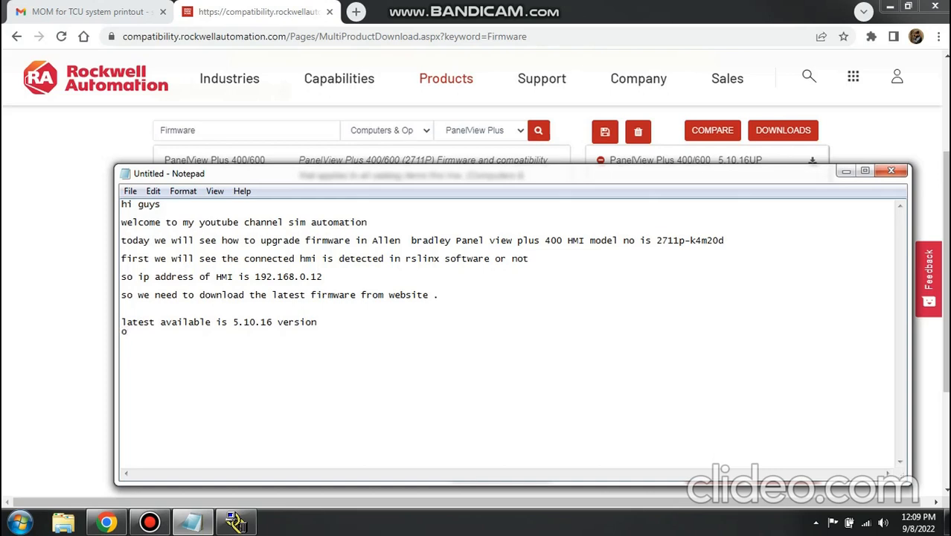
key(BackSpace)
text(currently firmware)
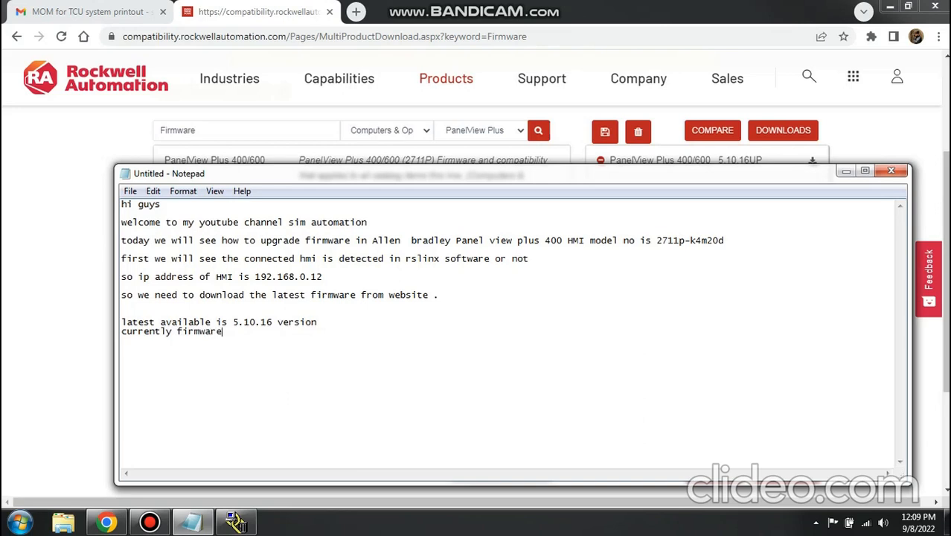
text( of HMI is 4.0 v that)
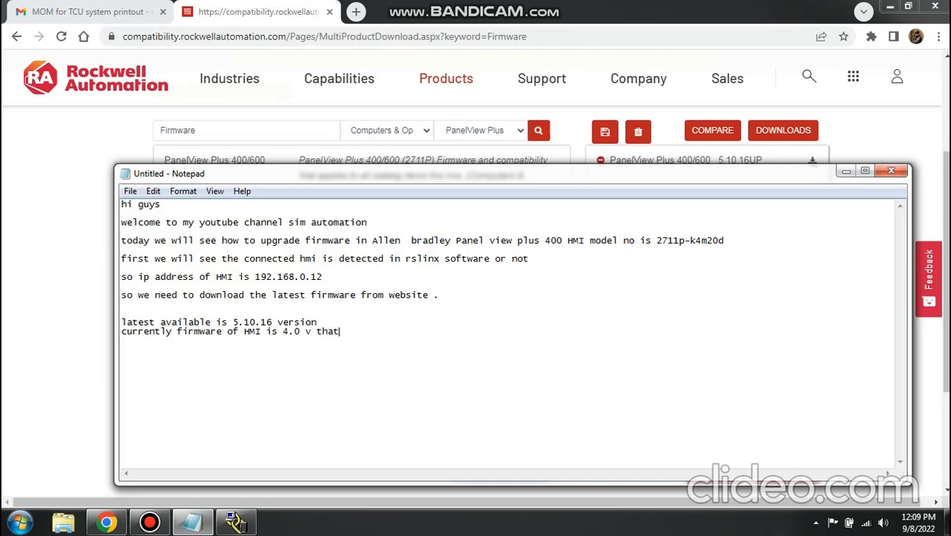
text( we will see during )
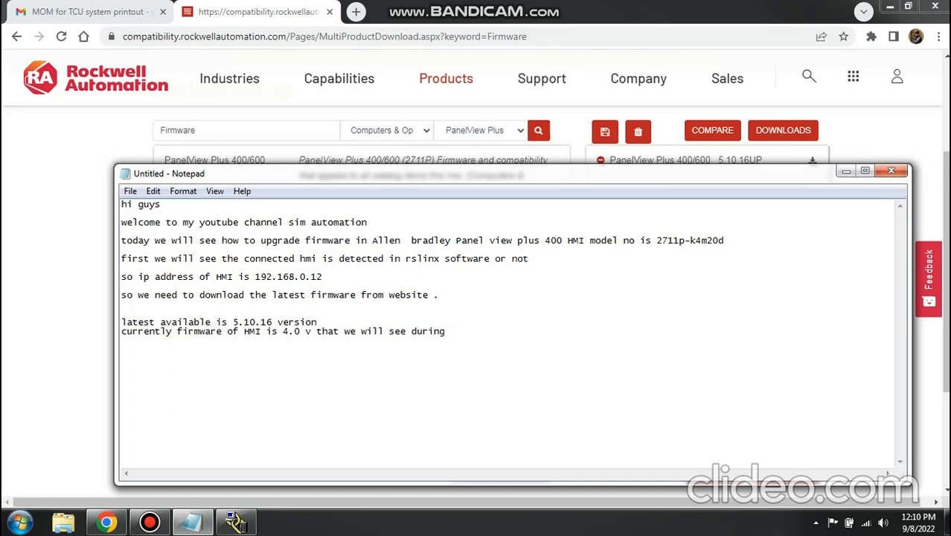
text(upgradation pro)
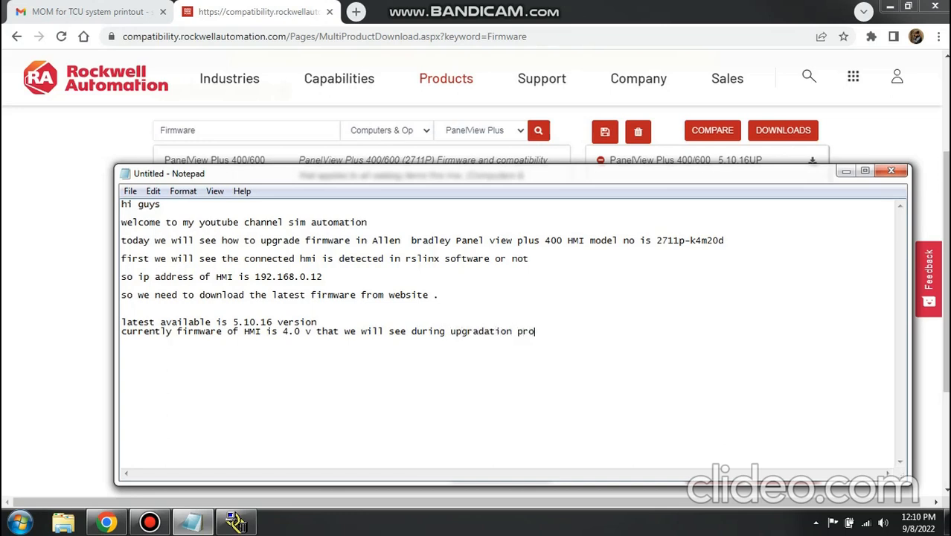
text(cess.)
- Complete the current-firmware line with "that we will see during upgradation process." and start a new line
key(Return)
- Write "so download the same firmware version" on the new line of the note
text(so )
text(dpw)
key(BackSpace)
key(BackSpace)
key(BackSpace)
text(ownload )
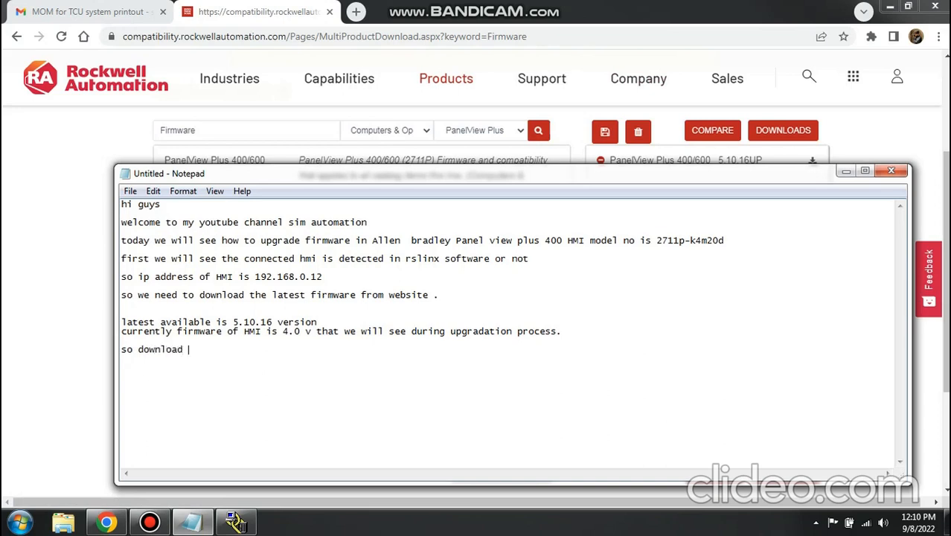
text(the same firmware ve)
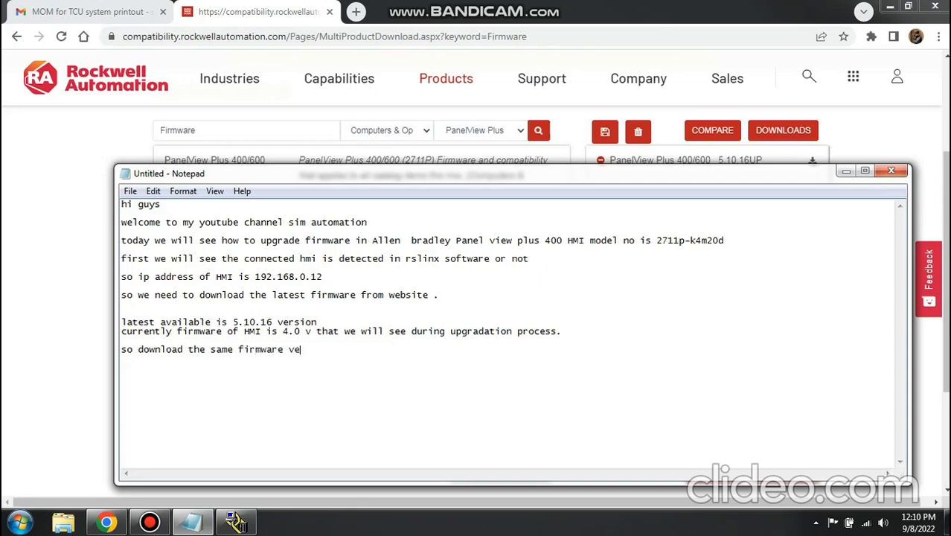
text(rsion. with u)
text(our)
- End that phrase with a period and continue the line with "with your register id or"
key(BackSpace)
key(BackSpace)
key(BackSpace)
text(ouy )
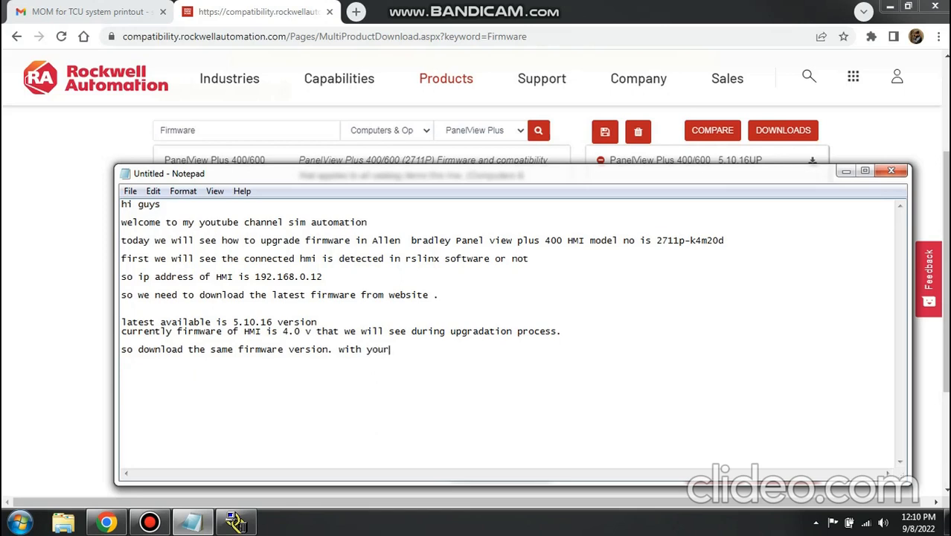
text( register id or ask m)
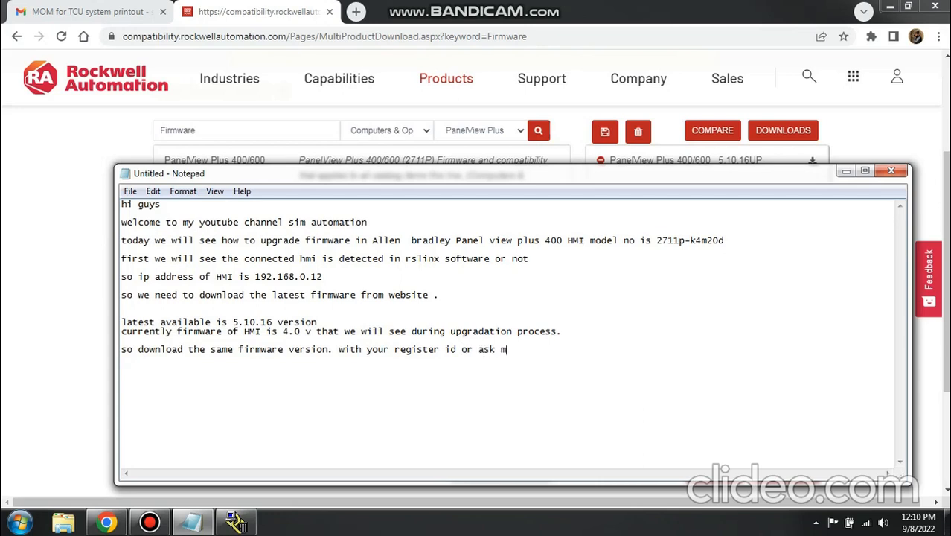
text(e on my mail so i )
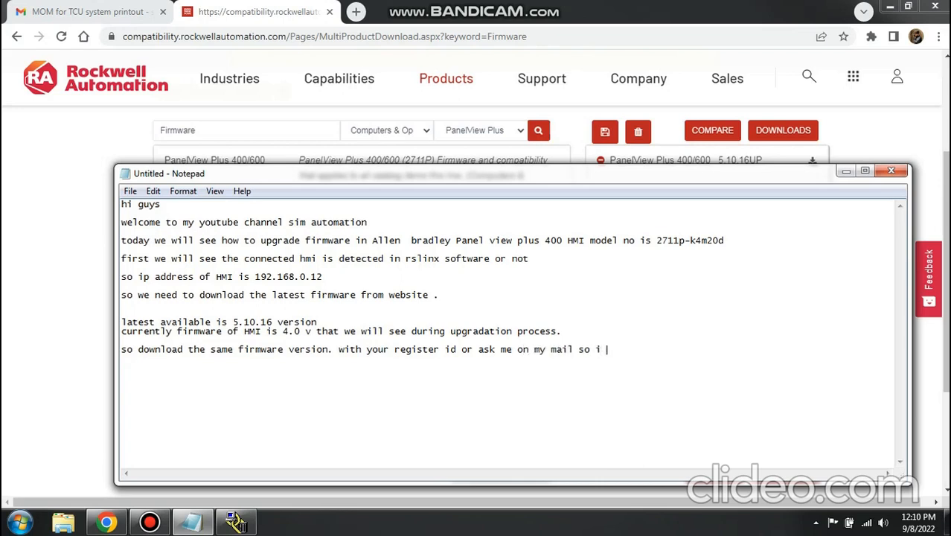
text(can download )
text(& t)
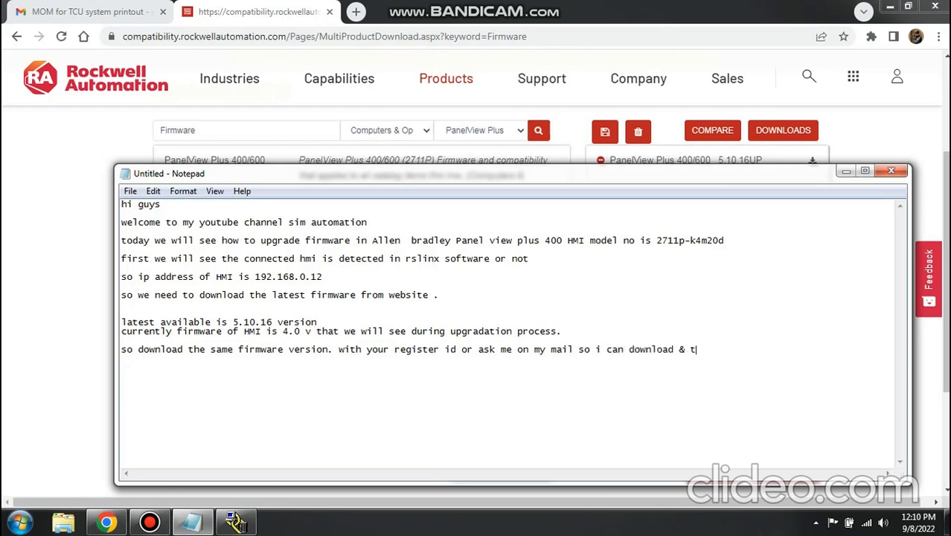
text(ransfer to you wi)
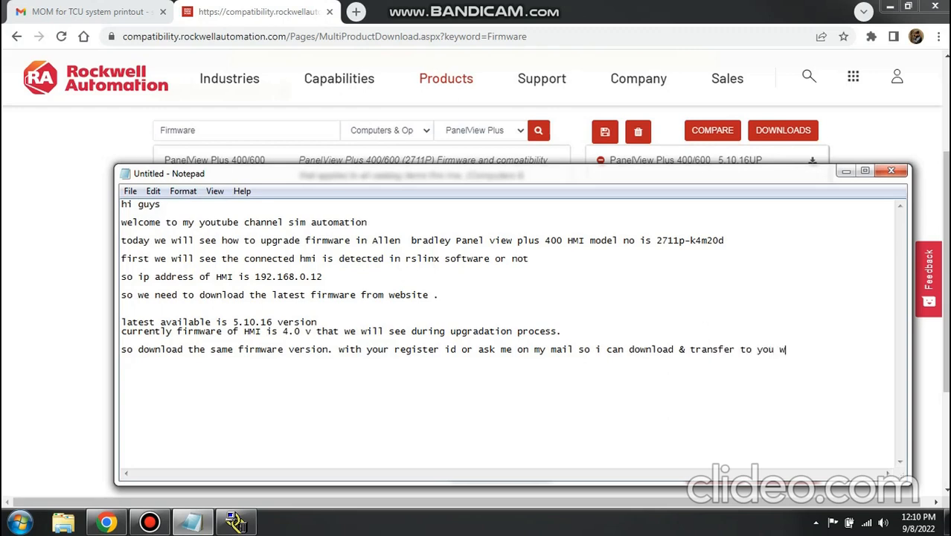
- Finish the download line with "ask me on my mail so i can download & transfer to you via mail id"
key(BackSpace)
key(BackSpace)
text(via mail id)
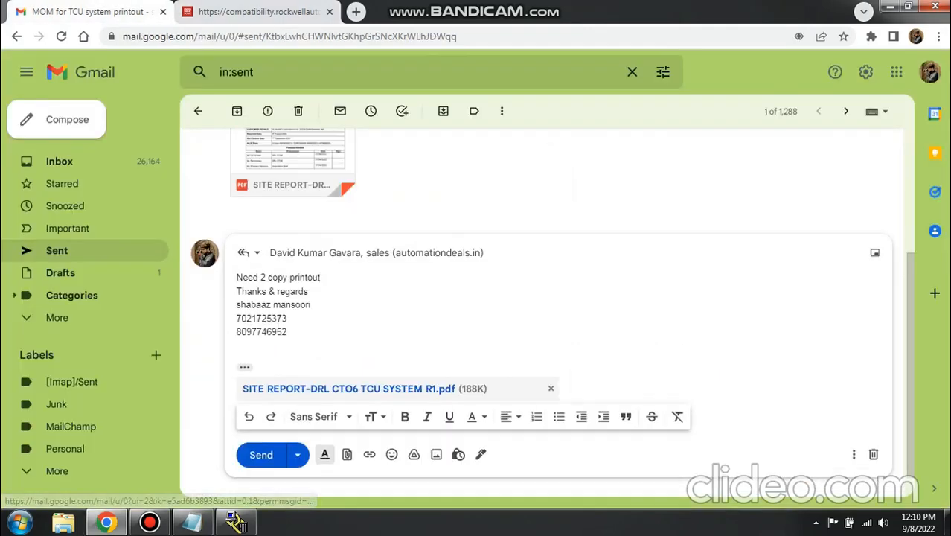
- Start a new paragraph in the note with "for upgardation no need to open the factory talk software"
key(ctrl+Return)
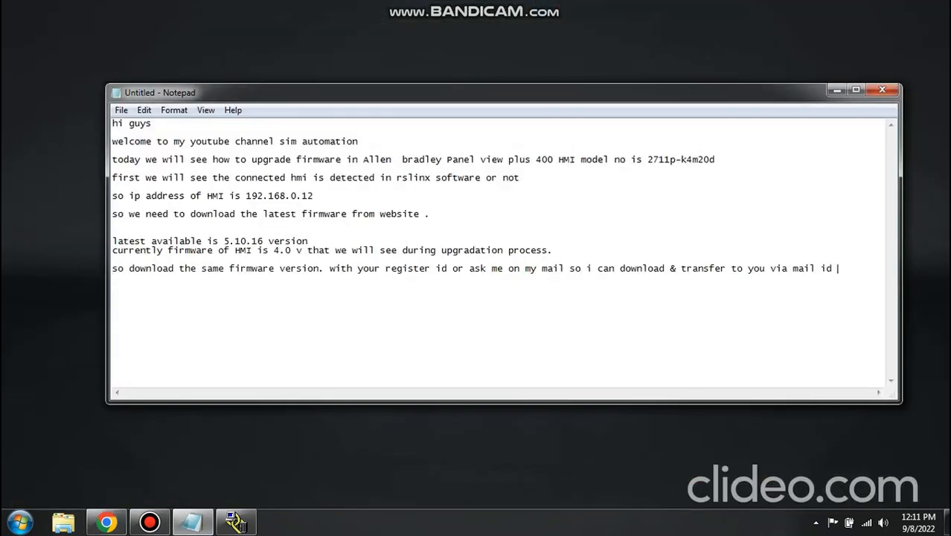
text(for upgardation n)
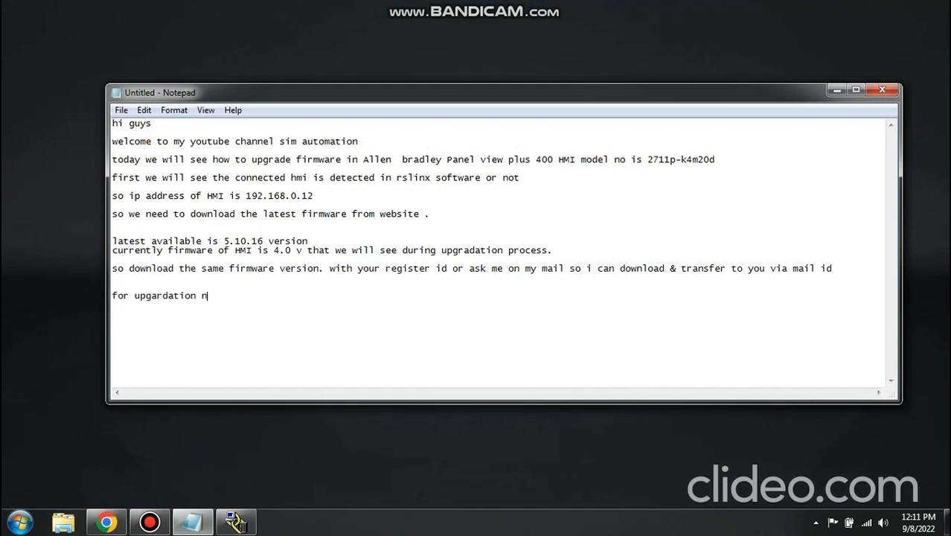
text(o need to open th )
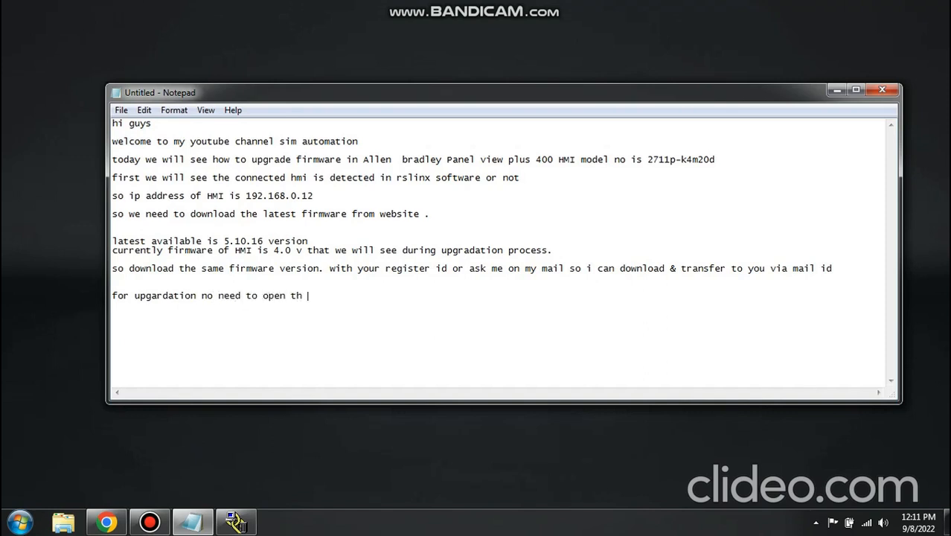
text(e factory talk software)
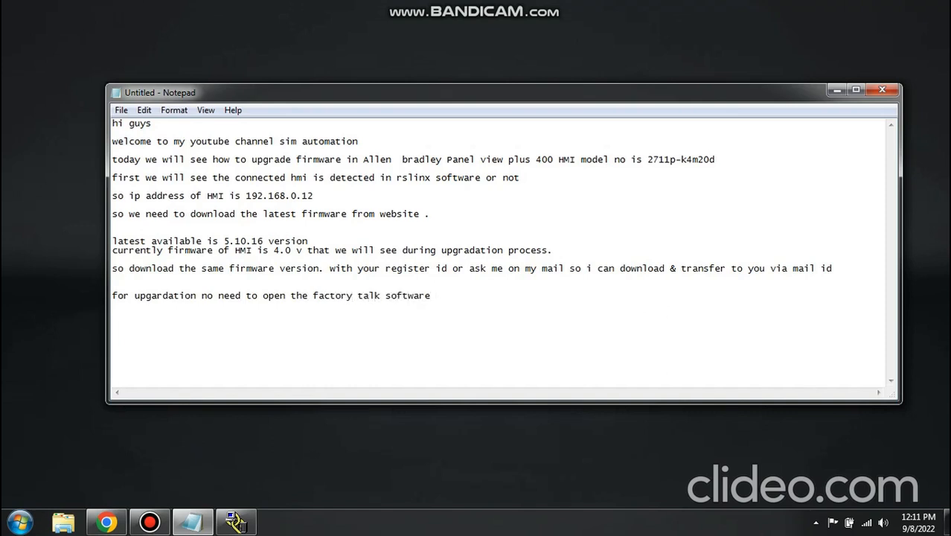
text( you can directly open the )
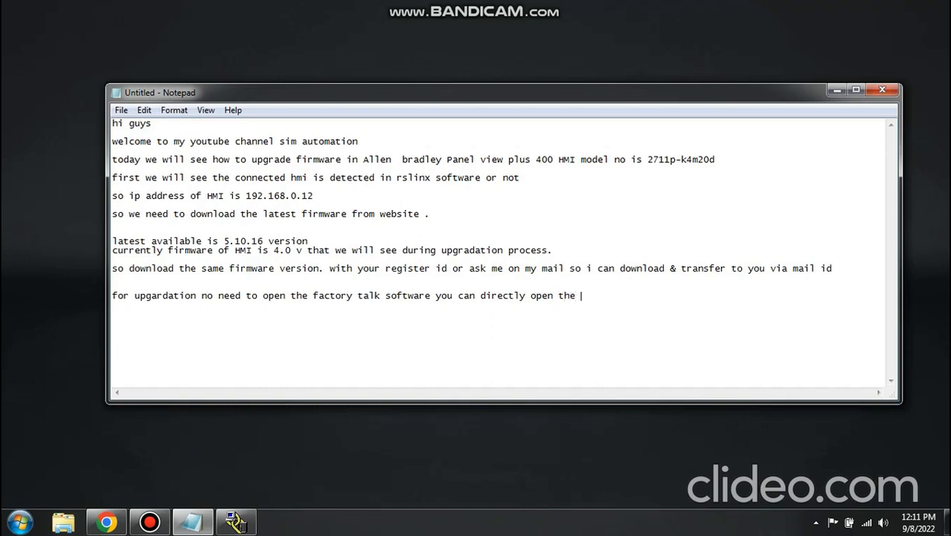
text(f)
- Continue the paragraph with "you can directly open the upgrade software from start menu"
key(BackSpace)
text(upp)
key(BackSpace)
text(grade software)
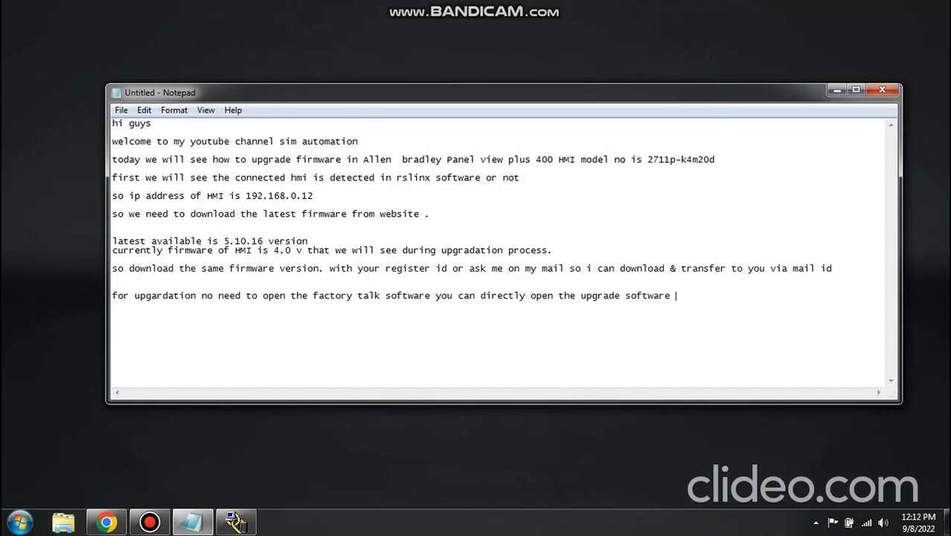
text( from start menu)
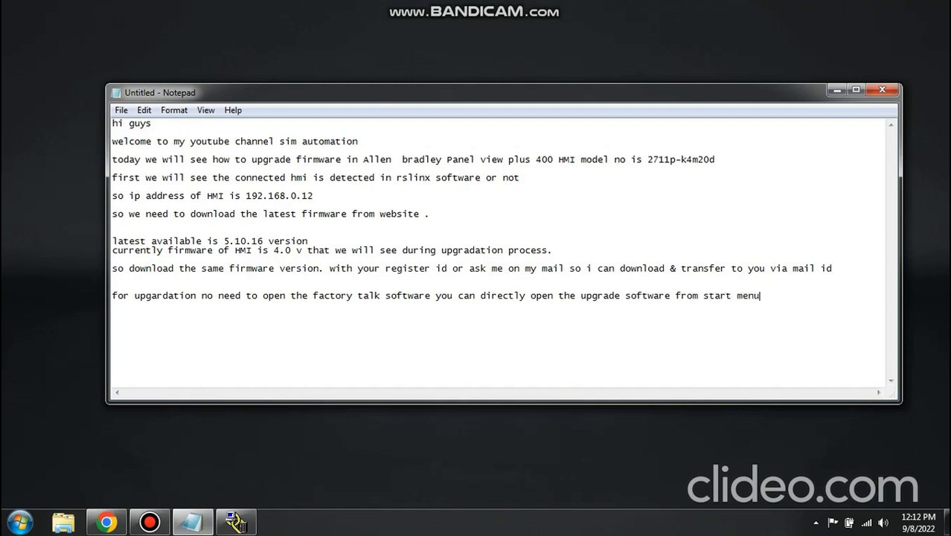
- Launch the ME Firmware Upgrade Wizard and proceed with the Upgrade firmware on terminal option
key(super)
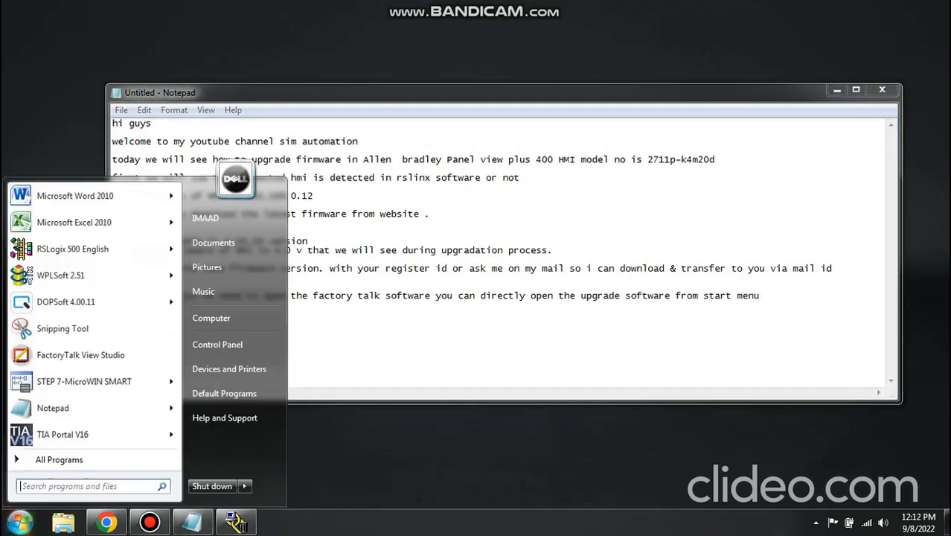
text(fir)
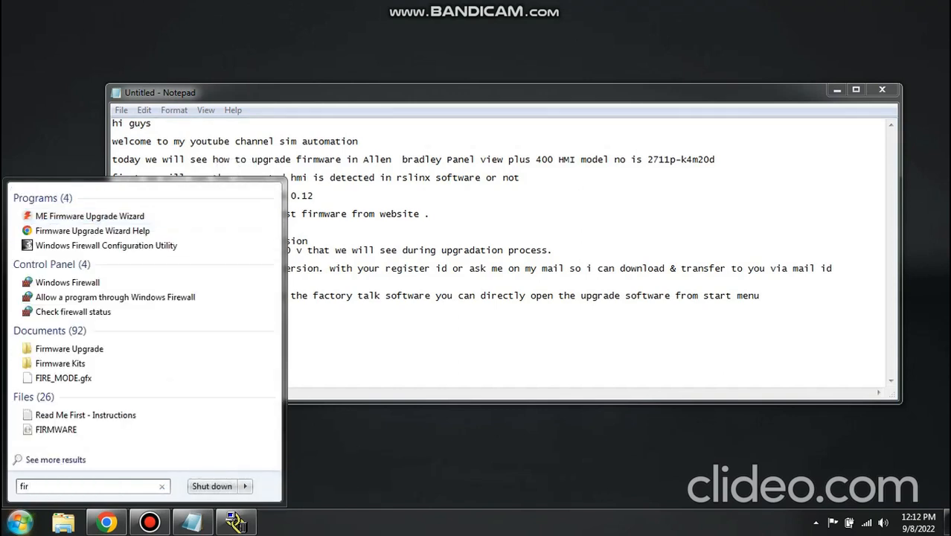
key(Return)
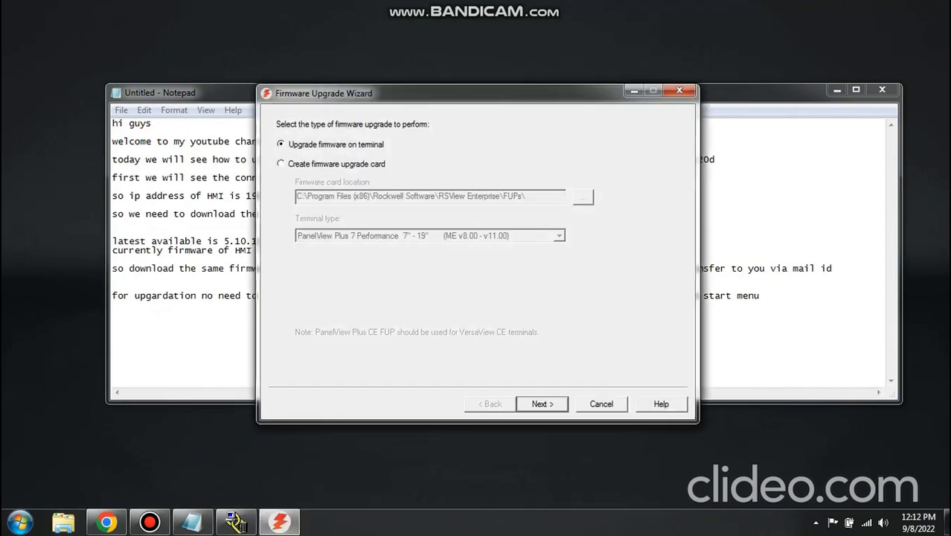
key(Return)
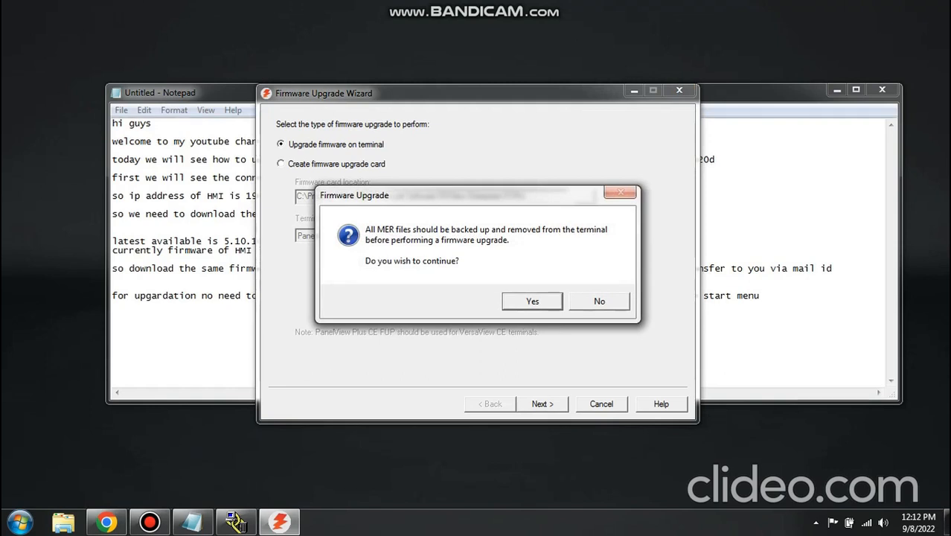
- Return to the Notepad note and write "before upgradation your hmi shoud me empty" on the new line
key(alt+Tab)
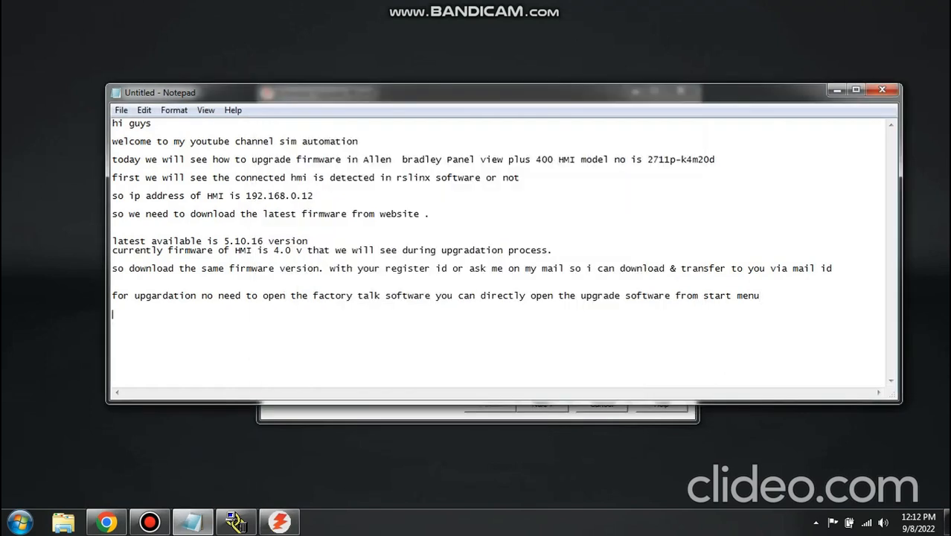
text(before upgradation your )
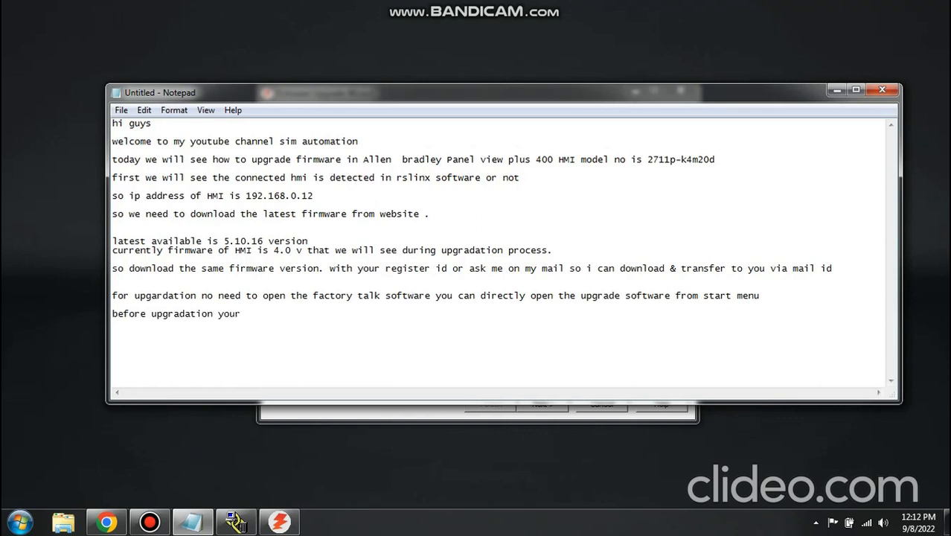
text(hmi f)
key(BackSpace)
text(shoud me emo)
key(BackSpace)
text(pty)
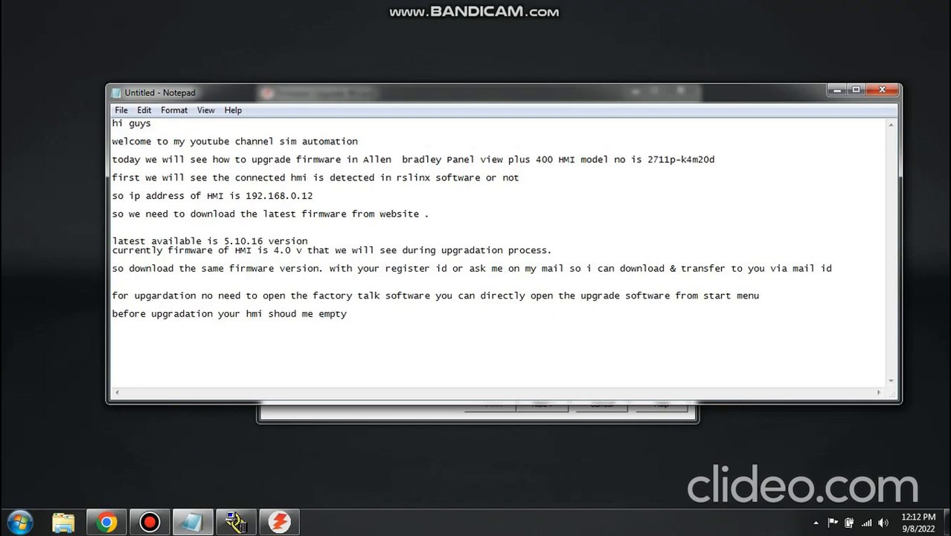
text( no backup should be their)
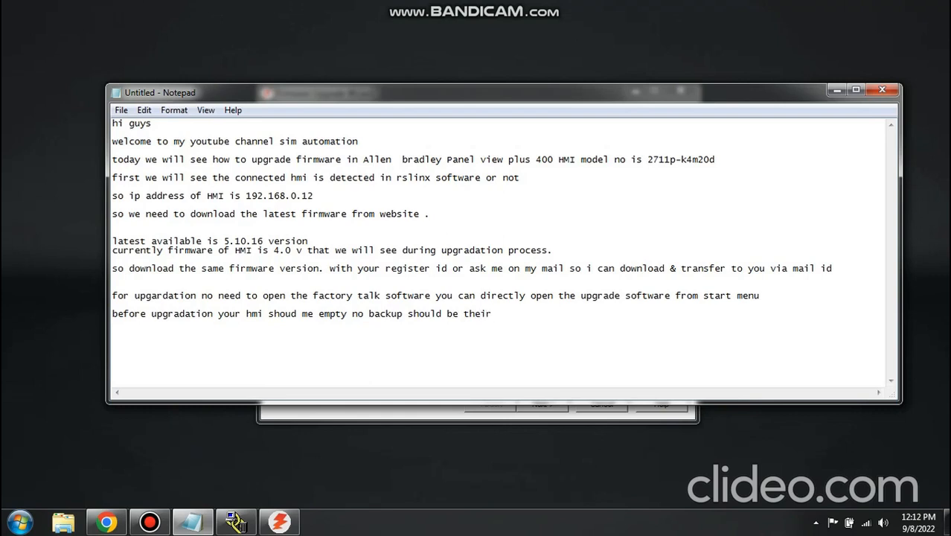
text( & start up option shou)
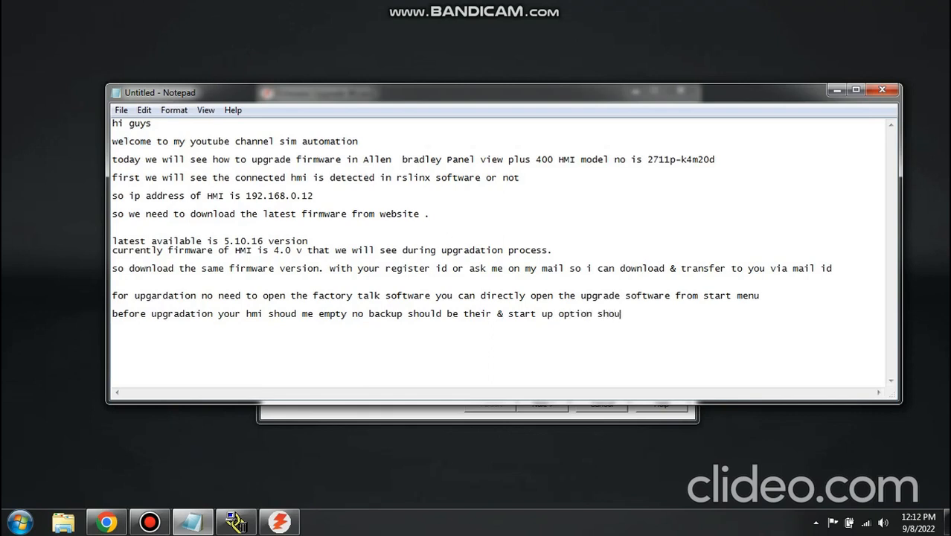
text(d be clear.)
- Finish the last note line with "no backup should be their & start up option shoud be clear." and start a new line
key(Return)
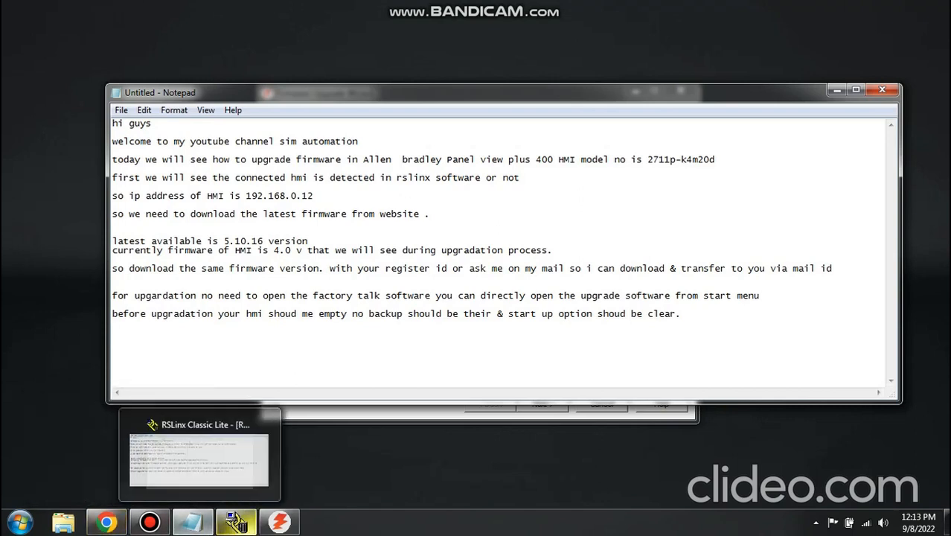
- Switch to the Firmware Upgrade Wizard, agree to continue past the MER backup question, and accept Network connection (using FactoryTalk Linx)
click(280, 522)
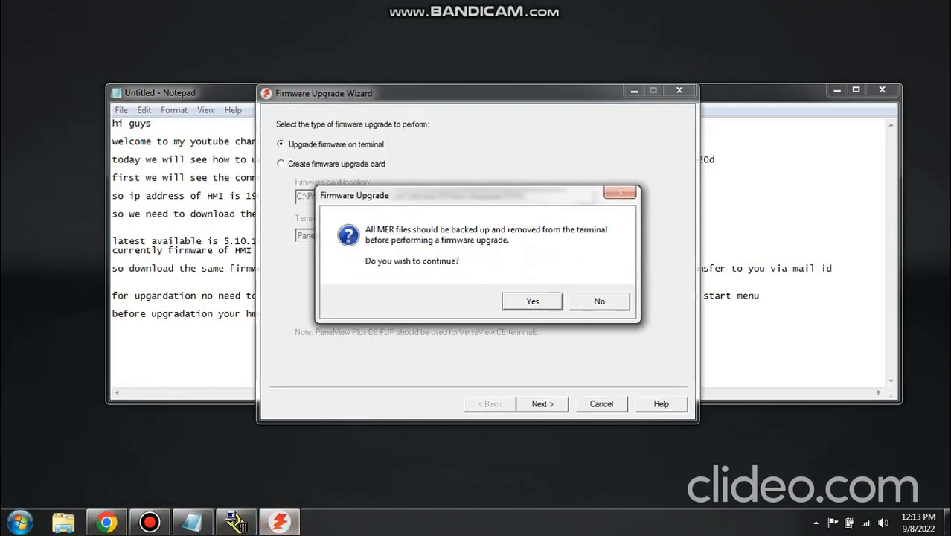
key(Return)
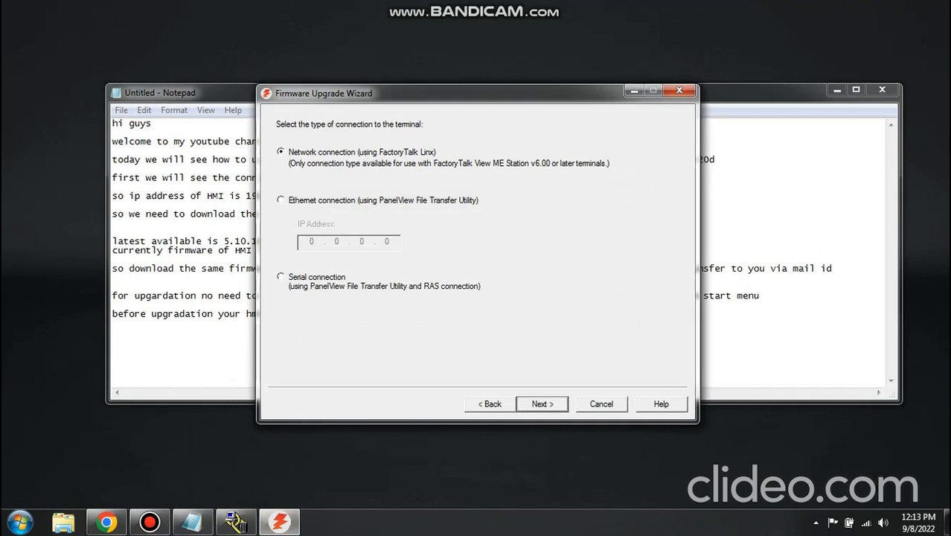
key(Return)
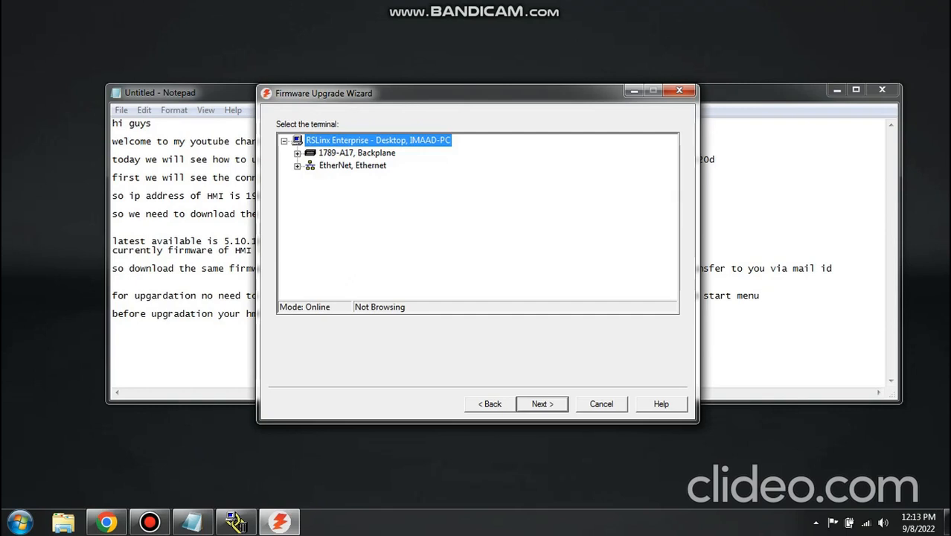
- Expand the EtherNet network and choose the PanelView Plus 400 at 192.168.0.12 as the terminal for the upgrade
click(353, 165)
click(298, 166)
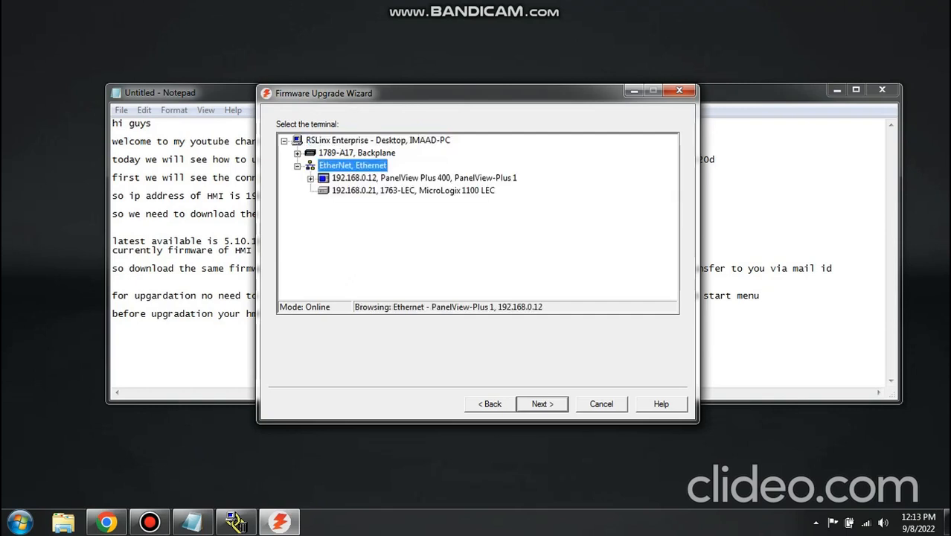
click(424, 178)
key(Return)
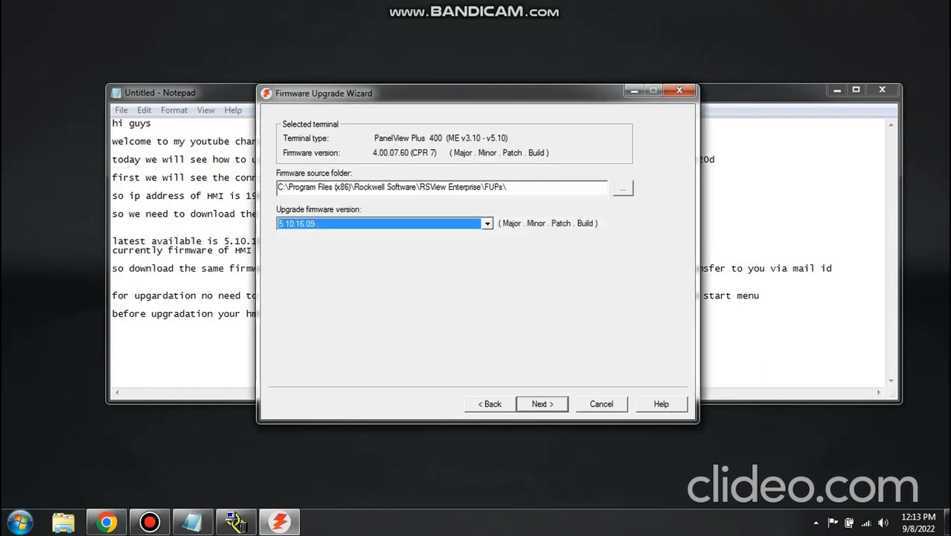
- Rearrange the wizard and the Notepad window so the selected terminal's details stay in view above the note
drag(476, 93, 427, 1)
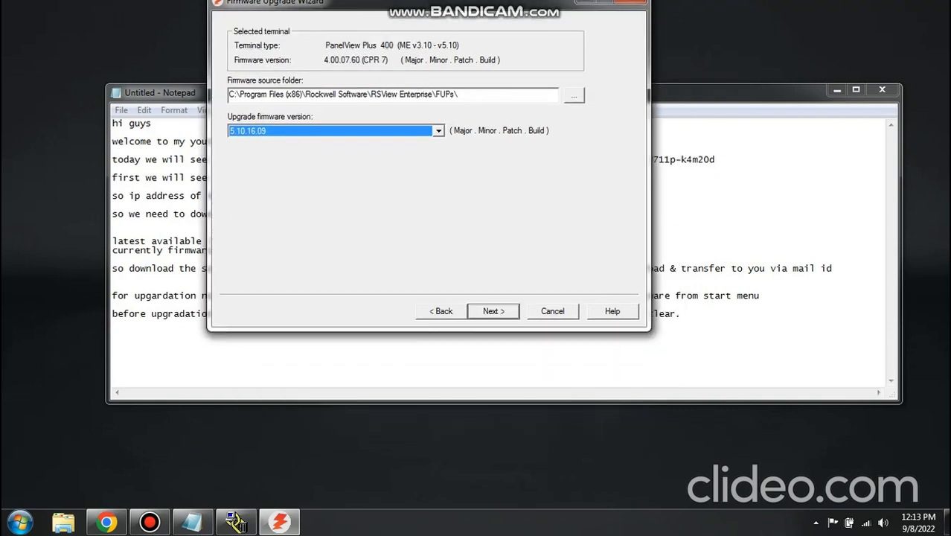
click(477, 93)
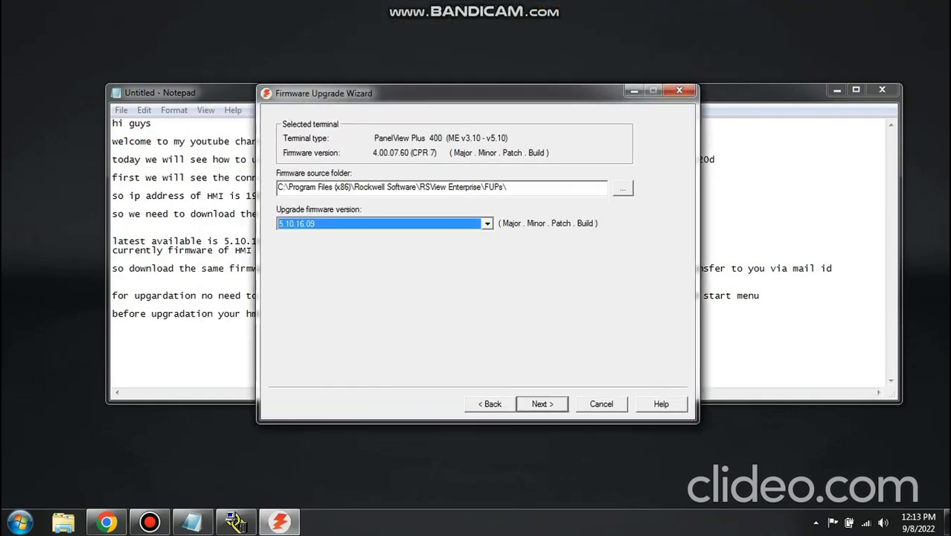
drag(476, 93, 367, 64)
drag(670, 91, 667, 155)
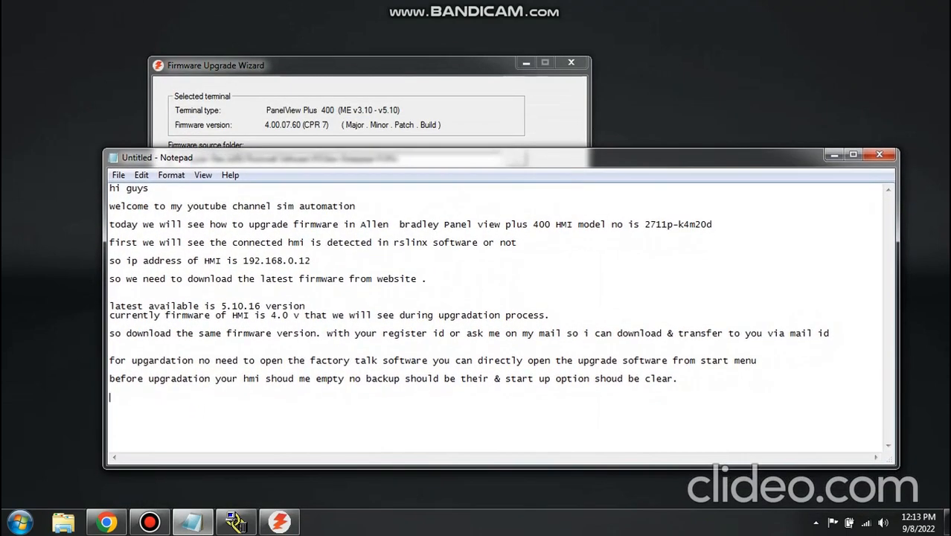
- Begin a new paragraph in the note with "here you can see the currently"
key(Return)
text(here you cand)
key(BackSpace)
text(see the a)
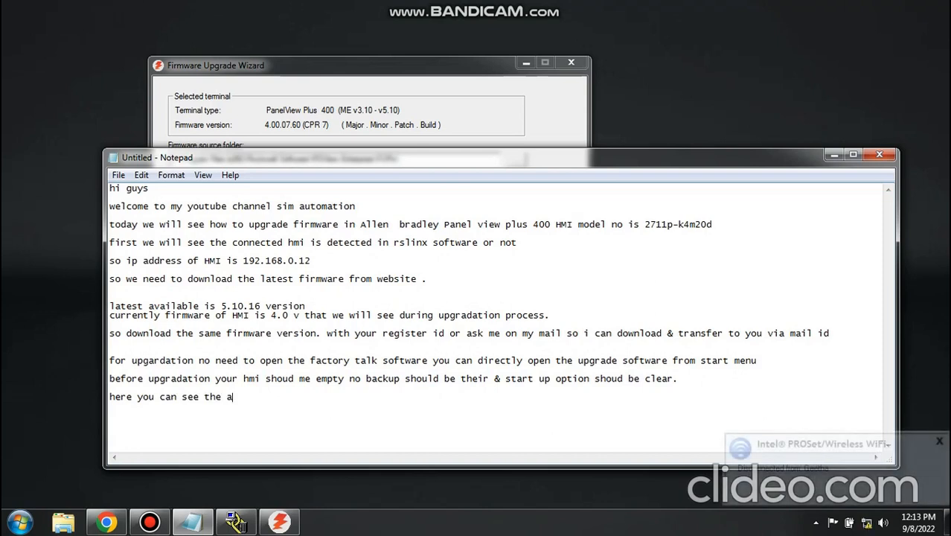
key(BackSpace)
text(c)
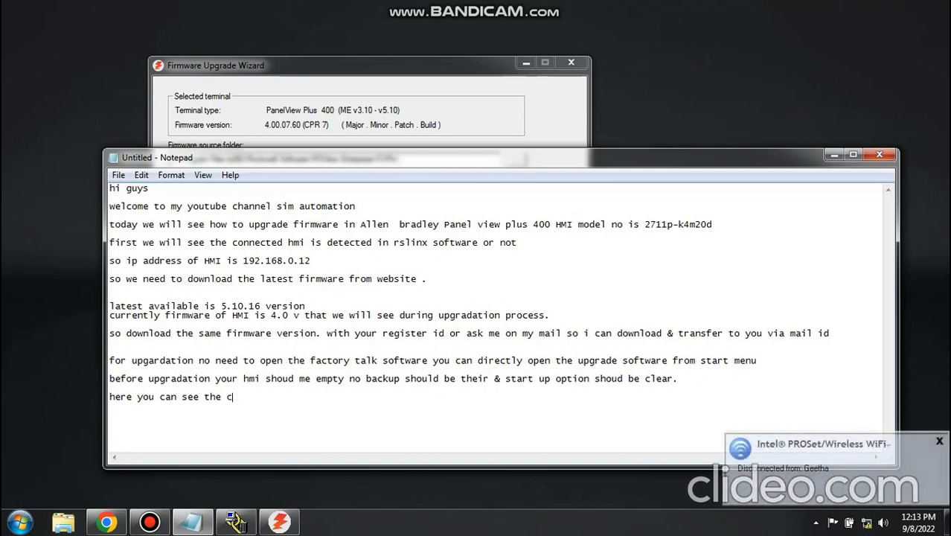
text(urrent)
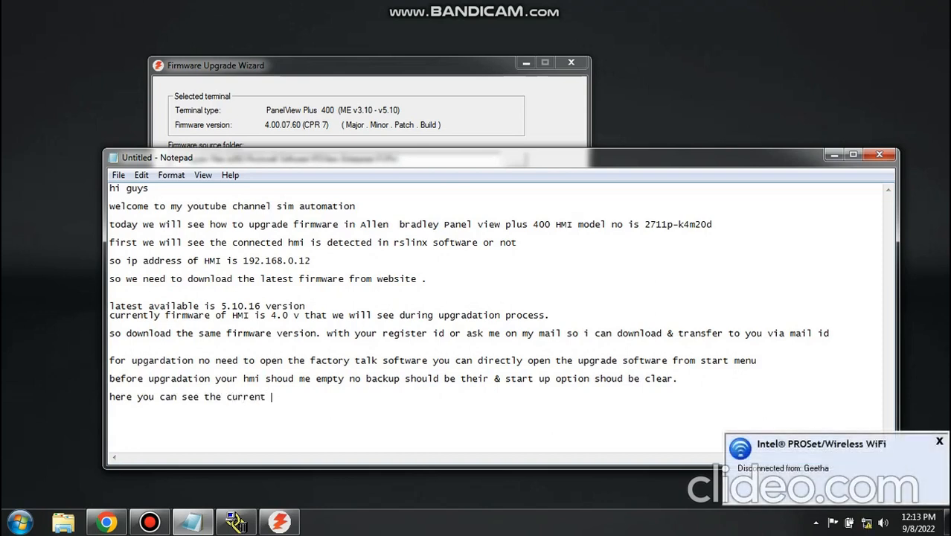
text(ly available version )
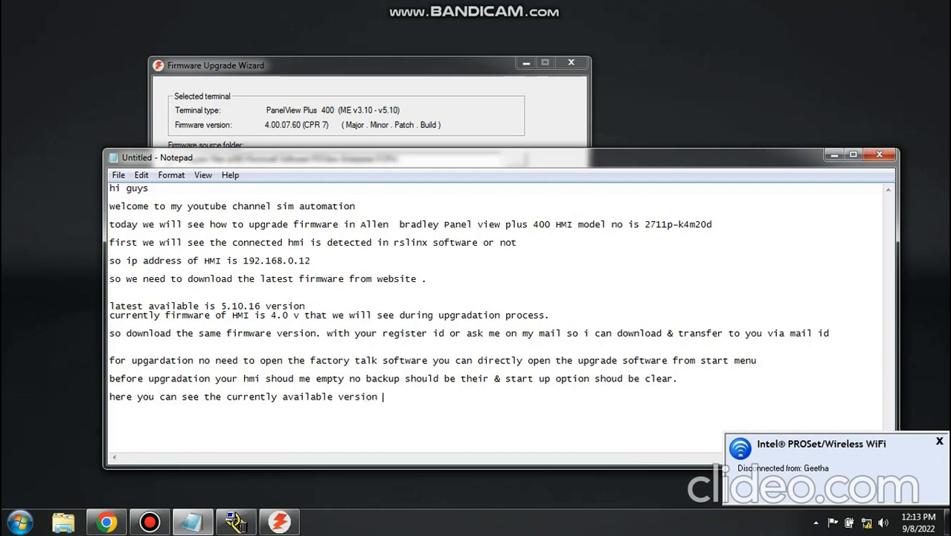
text(is 4.0.07.60)
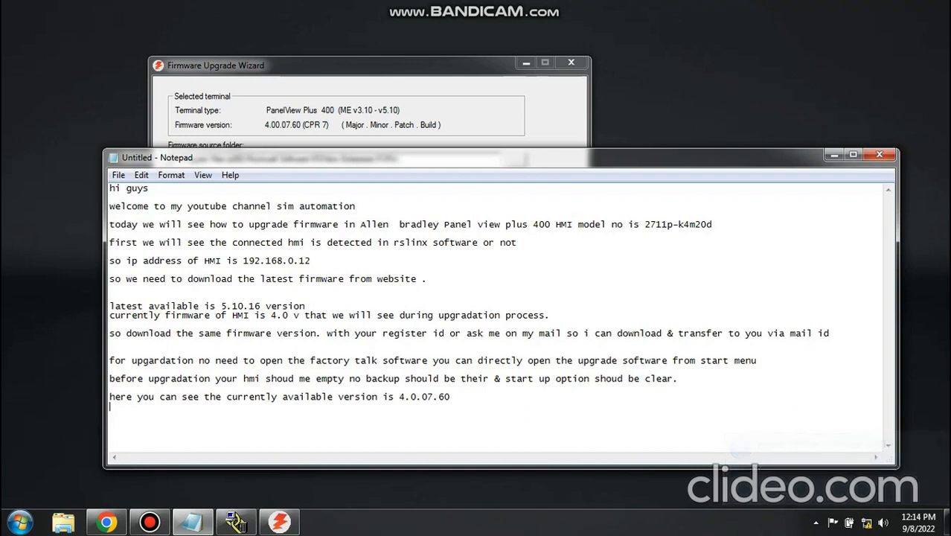
- Complete the note sentence with "available version is 4.0.07.60."
key(Return)
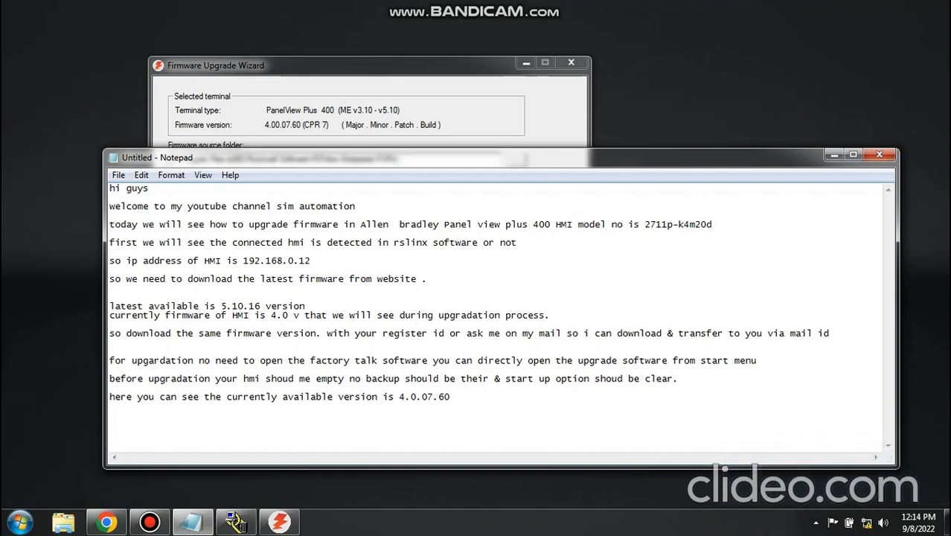
key(Up)
key(Up)
text(&)
key(BackSpace)
key(BackSpace)
text(.)
- Minimize the note, review the firmware source folder and version choices, and continue with upgrade version 5.10.16.09 to the KEPServer drivers
click(834, 155)
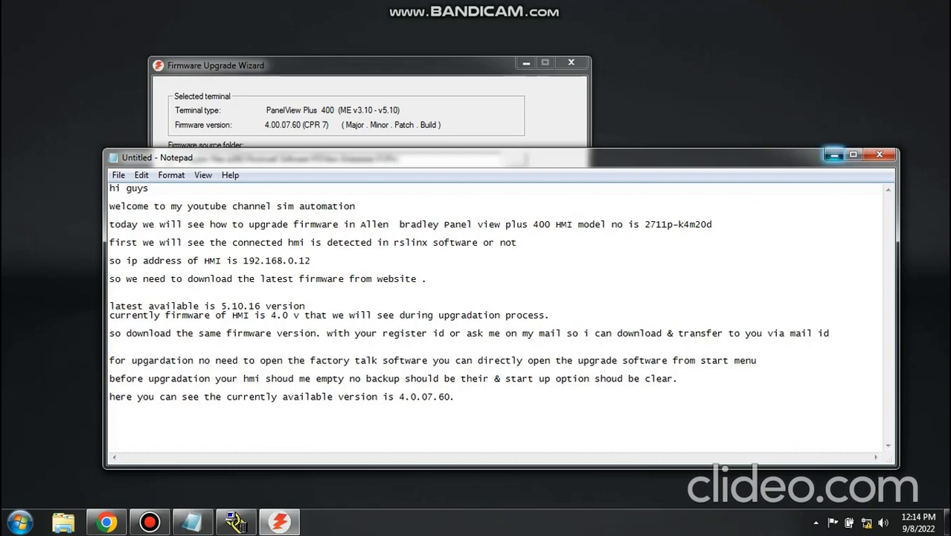
mouse_move(582, 9)
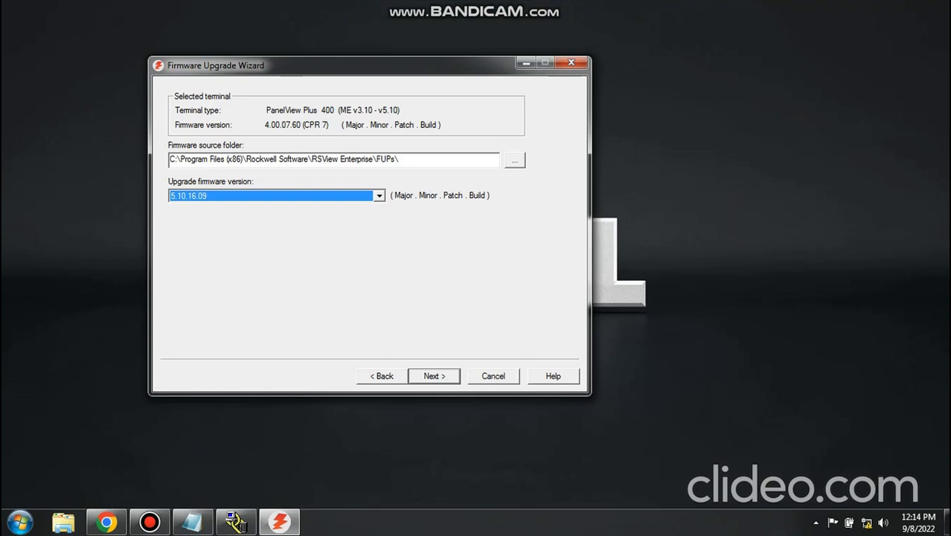
click(379, 196)
click(379, 195)
click(515, 160)
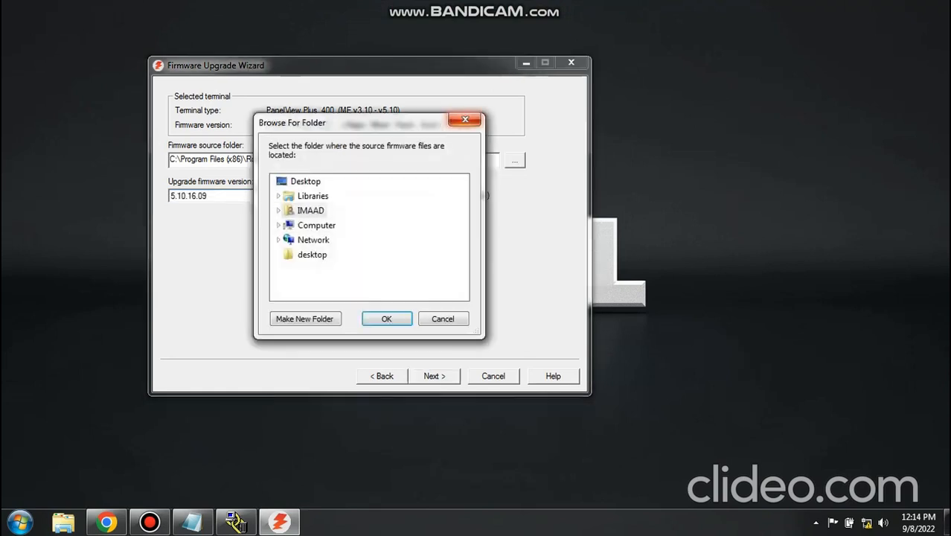
click(465, 121)
drag(399, 160, 169, 159)
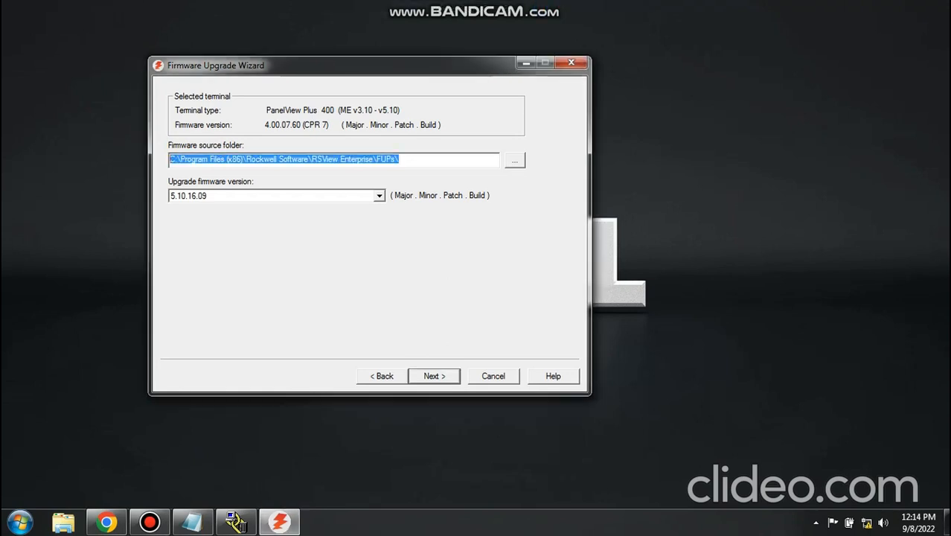
click(402, 159)
click(434, 376)
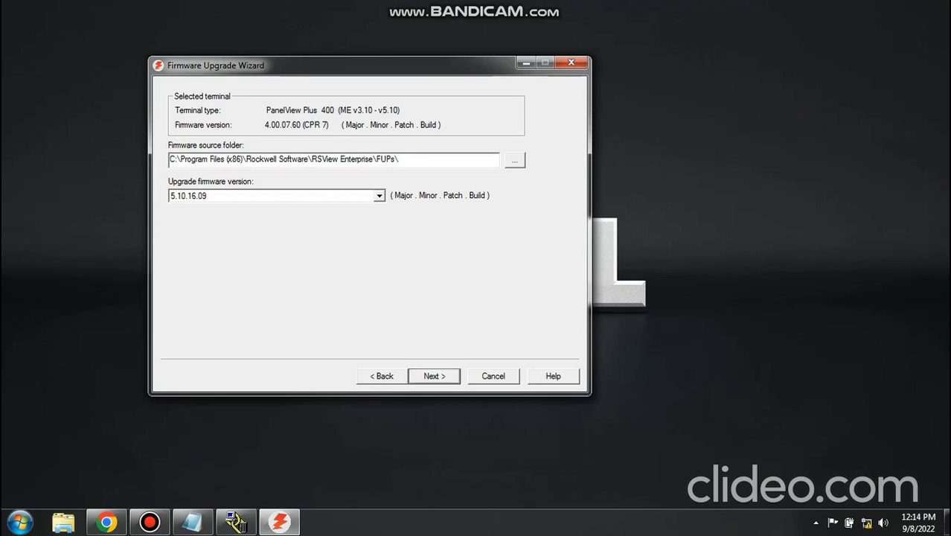
mouse_move(332, 138)
mouse_down()
mouse_move(332, 199)
mouse_move(332, 137)
mouse_up()
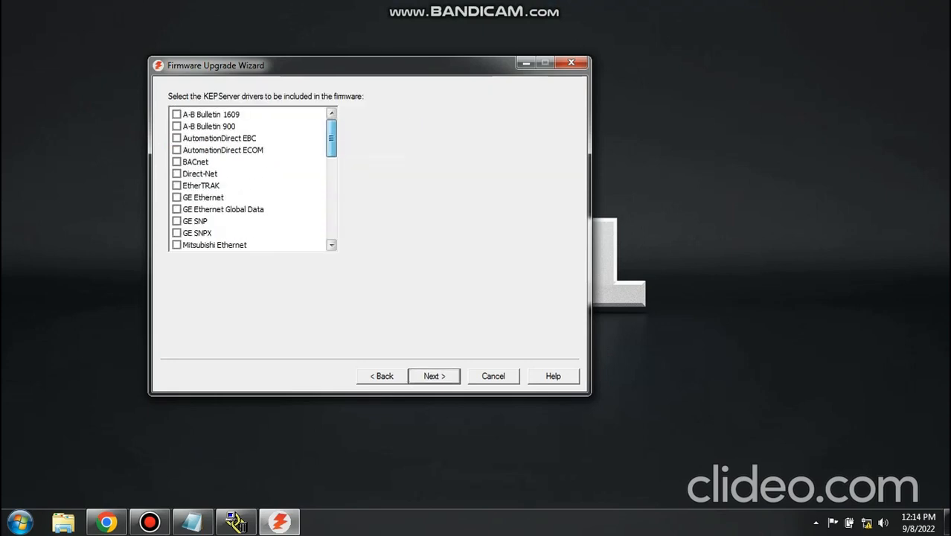
- Return to the Notepad note and add the paragraph "do not select any one of the box for drivers"
click(192, 521)
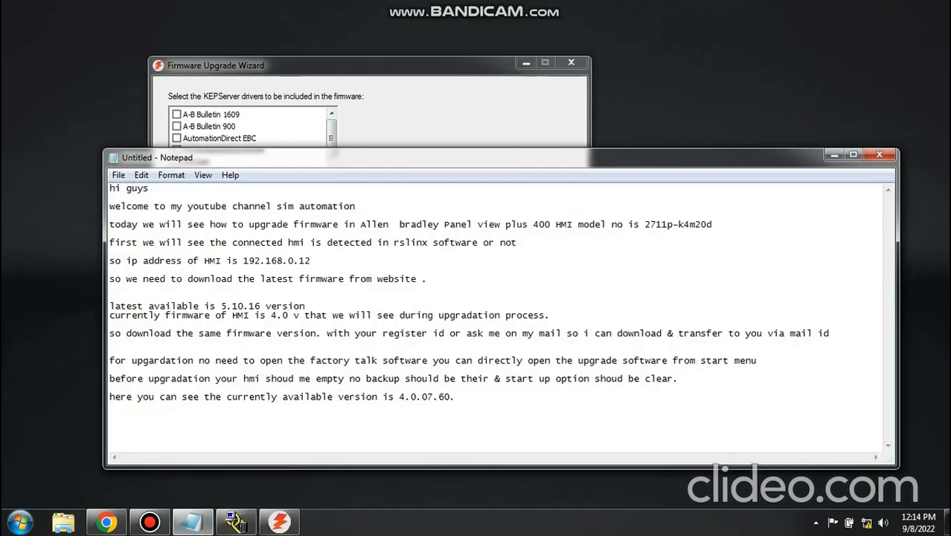
key(Return)
key(Return)
text(d)
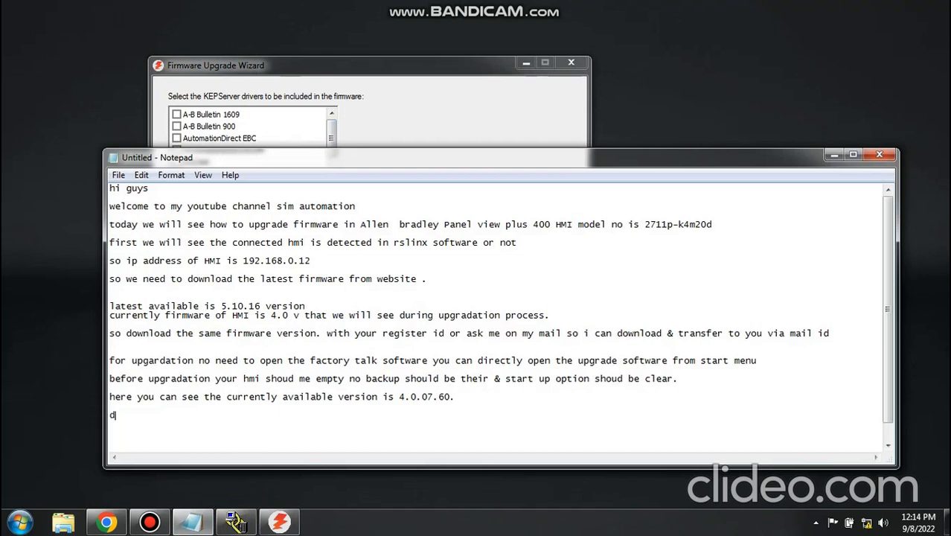
text(o not s)
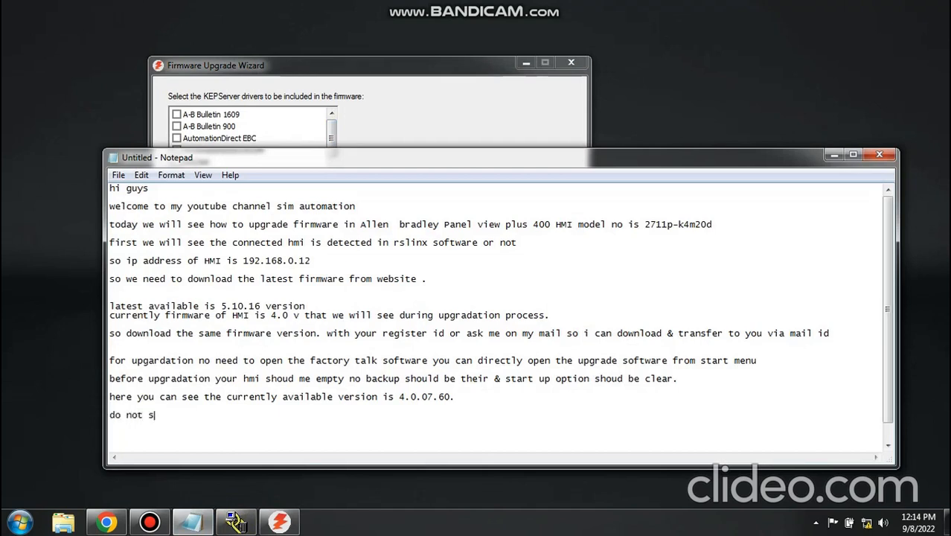
text(elect any one of the )
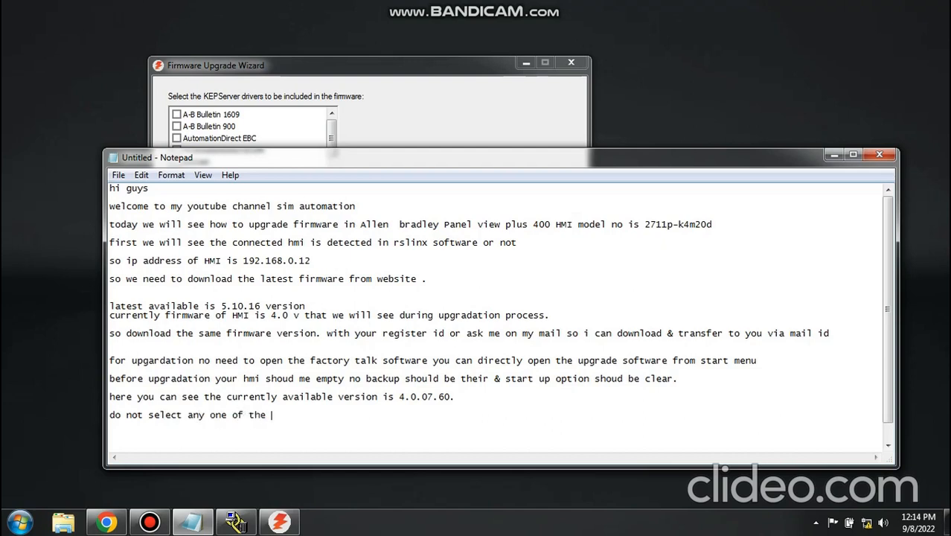
text(box for drivers)
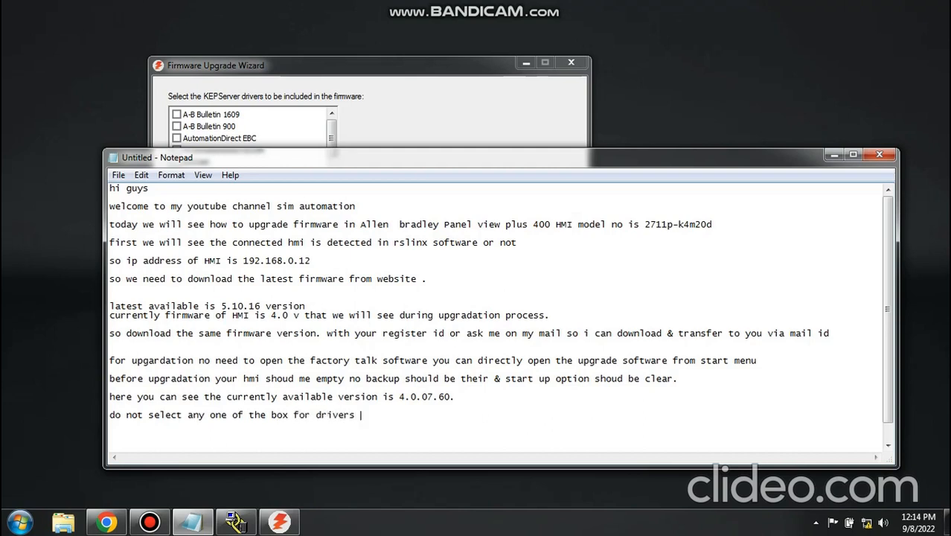
- Return to the wizard, continue without any KEPServer drivers, and start the terminal firmware upgrade, accepting the restart and storage space confirmations
key(alt+Tab)
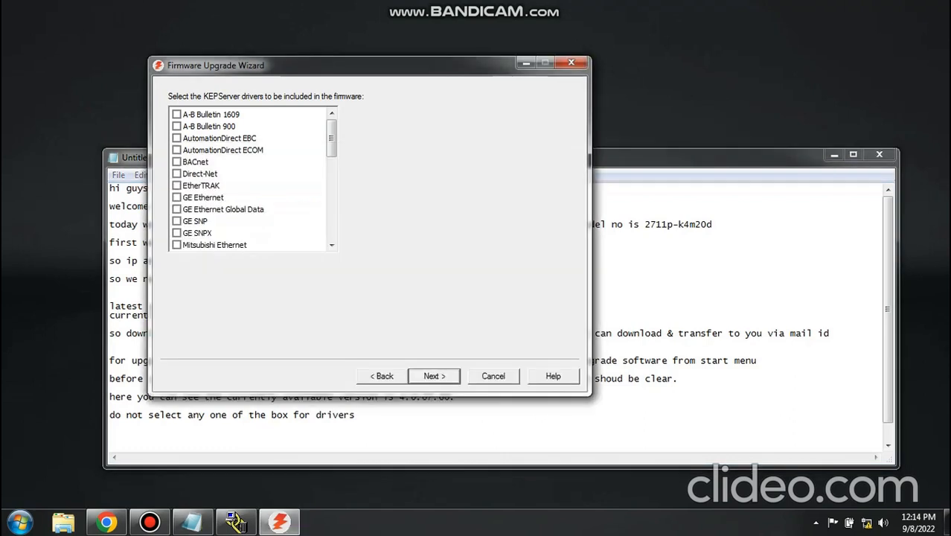
key(Return)
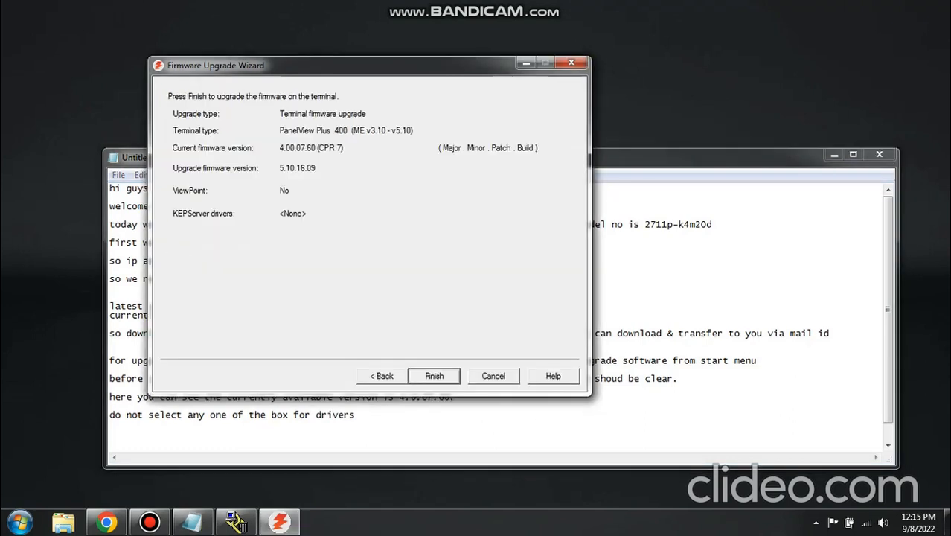
key(Return)
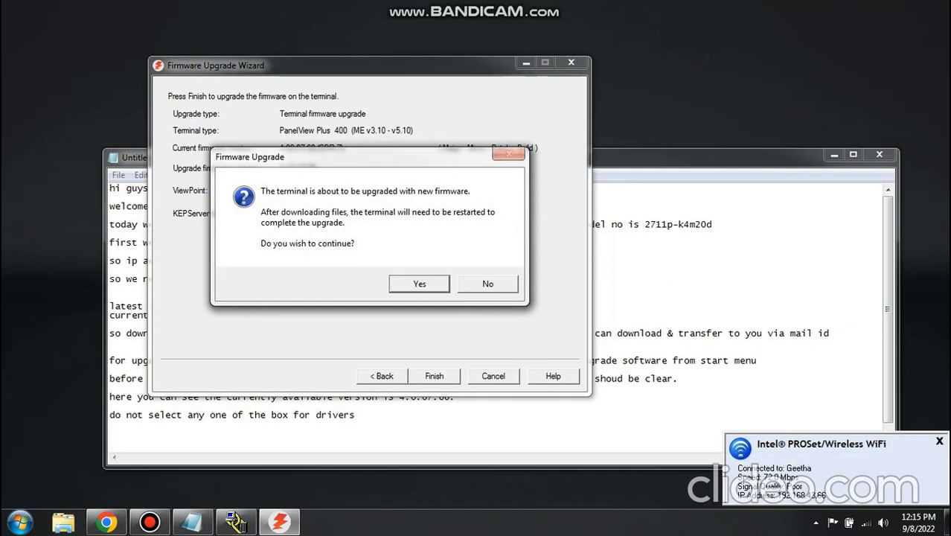
key(Return)
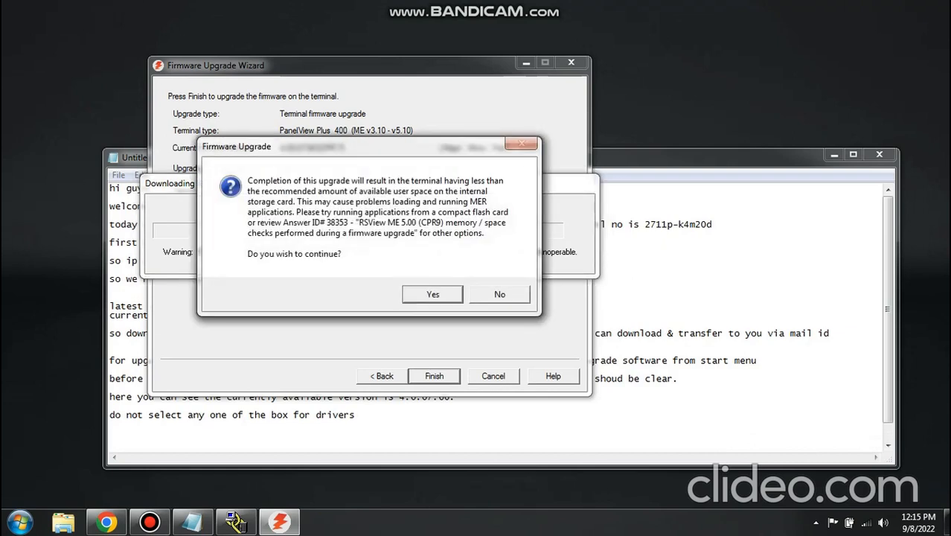
click(432, 294)
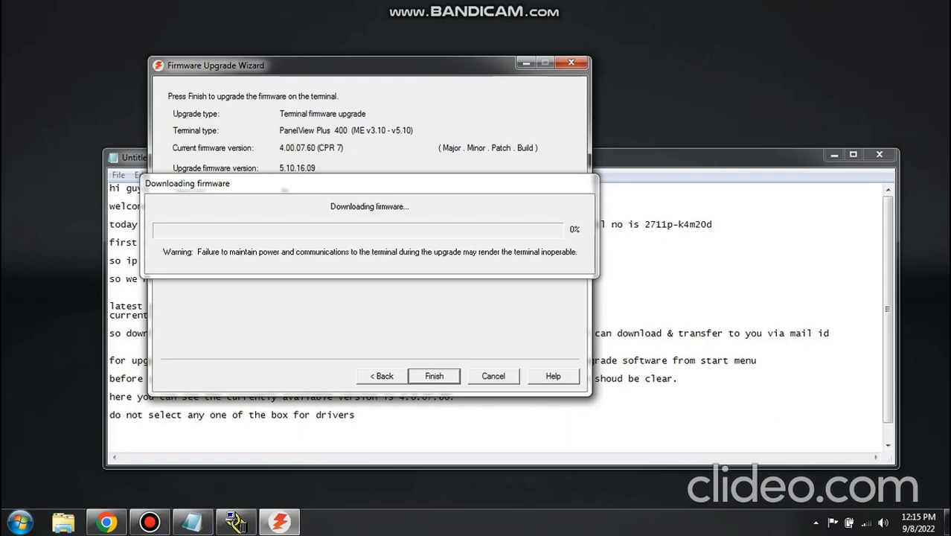
- Bring the Notepad note back to the front and place it below the firmware download progress
key(alt+Tab)
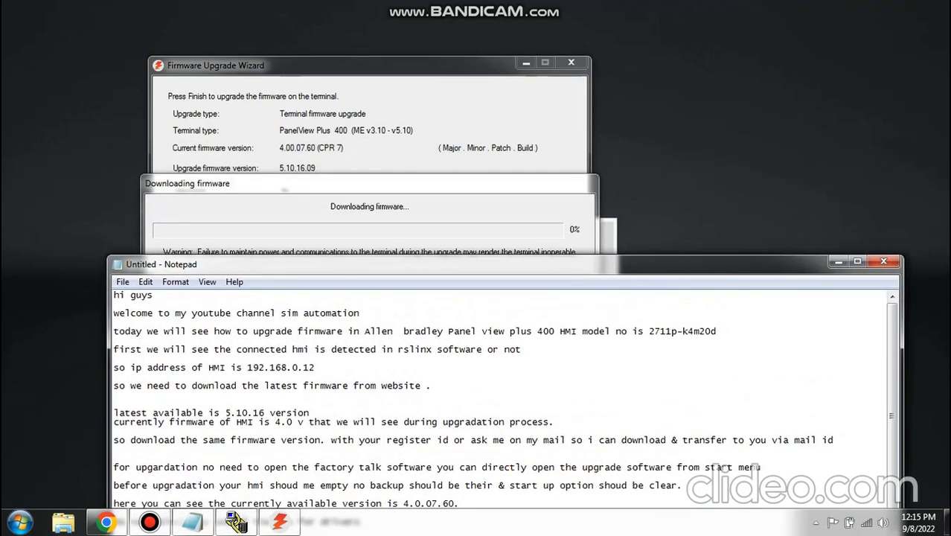
drag(506, 256, 511, 300)
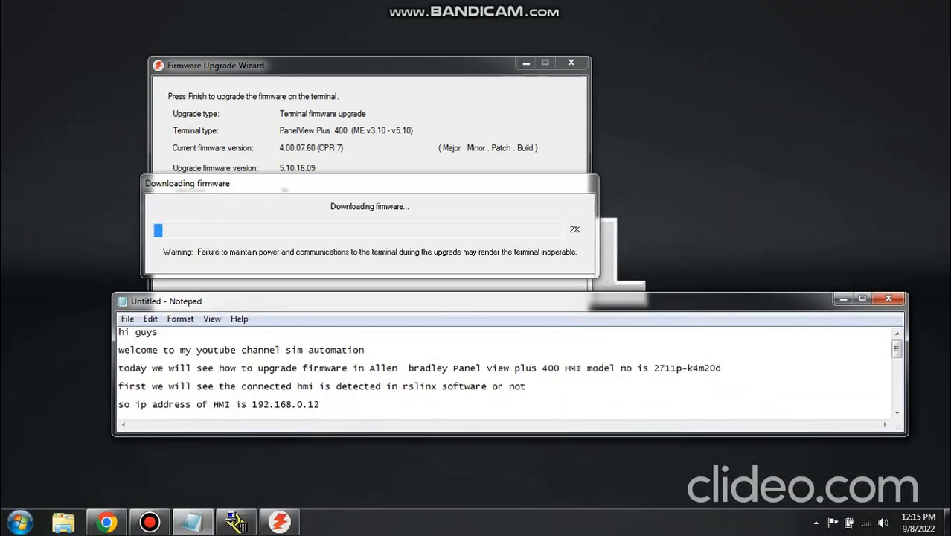
- Add the line "now you can see upgradation is started" at the end of the Notepad note
drag(896, 348, 897, 397)
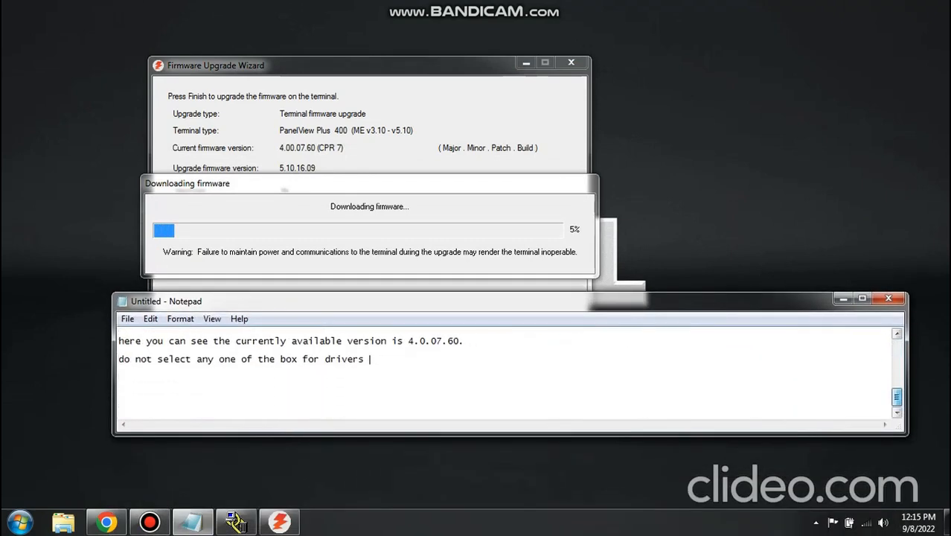
key(Return)
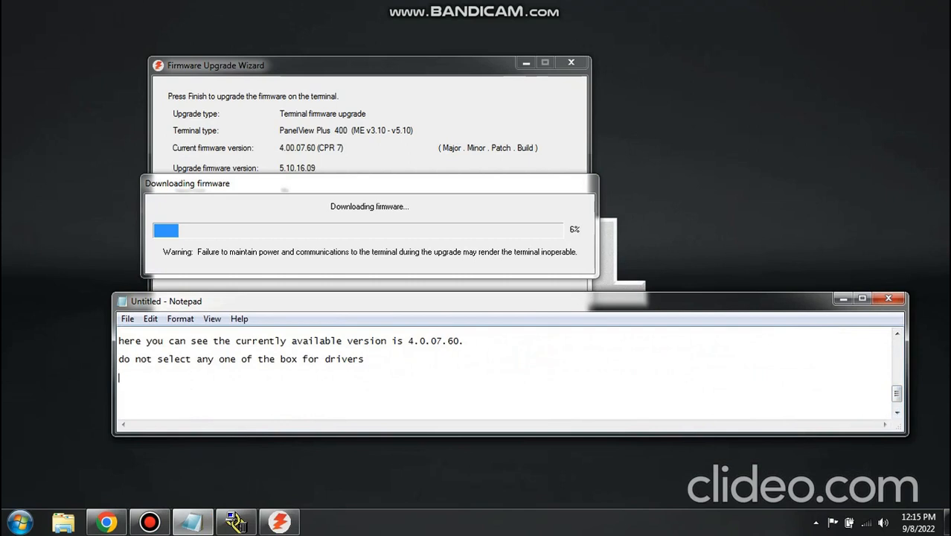
text(now you can se)
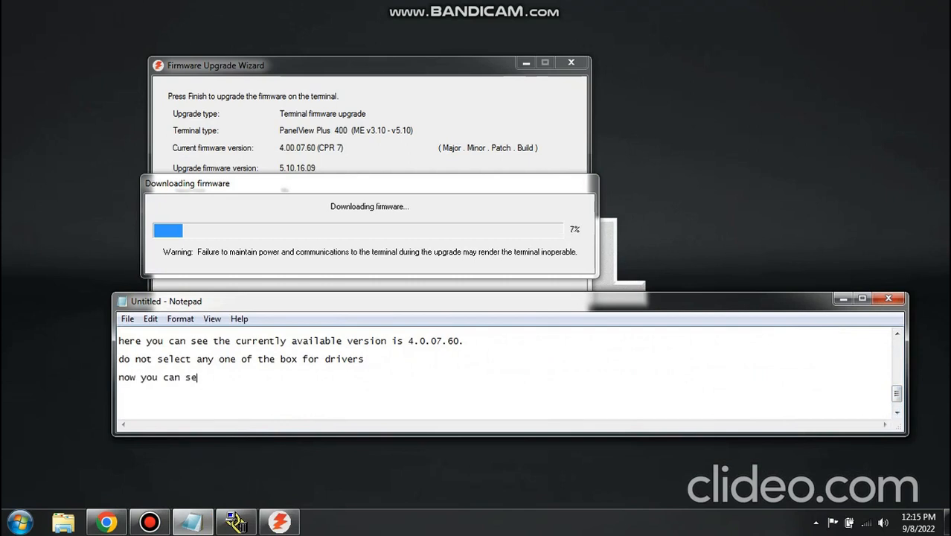
text(e upgradation i)
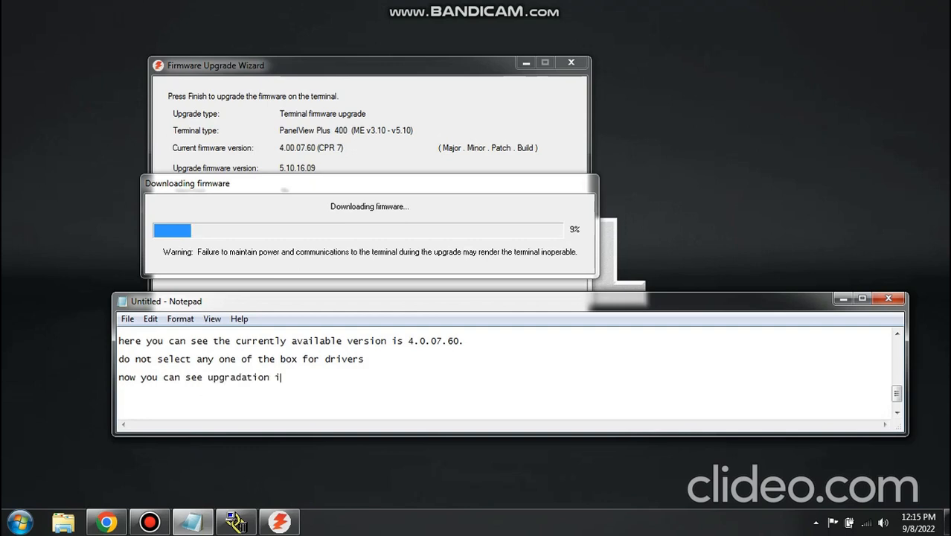
text(s started)
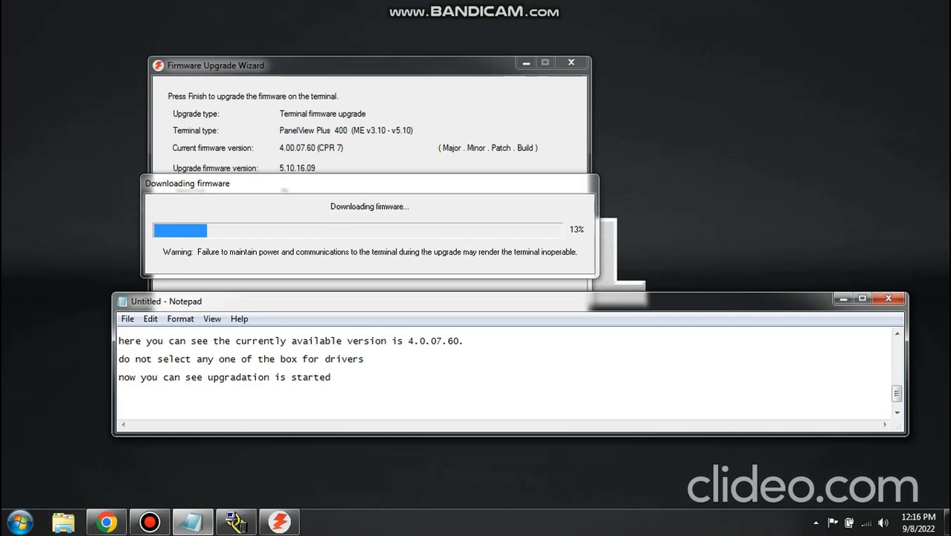
- Add a new line reading "as i was in site where phone are not allowed so unabele to share the hmi video"
key(Return)
text(as i was in si)
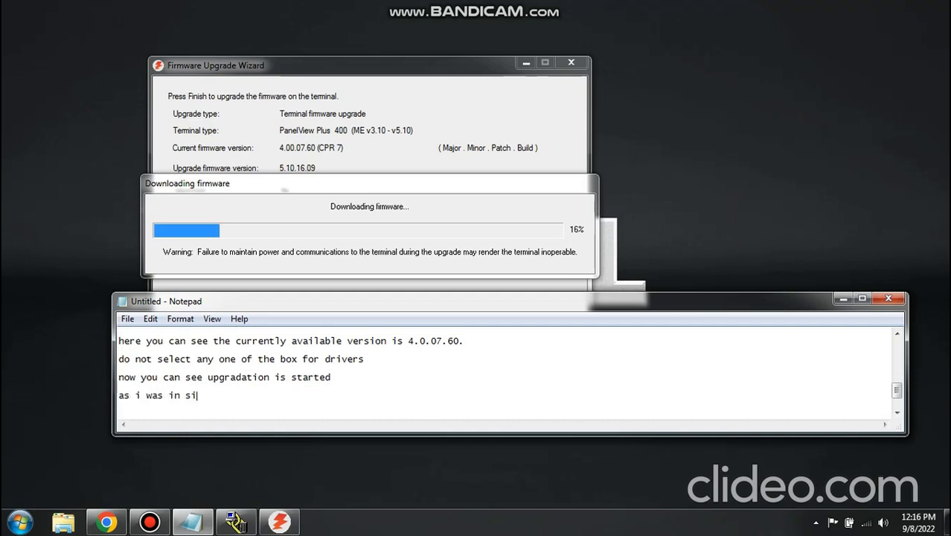
text(te where phone are )
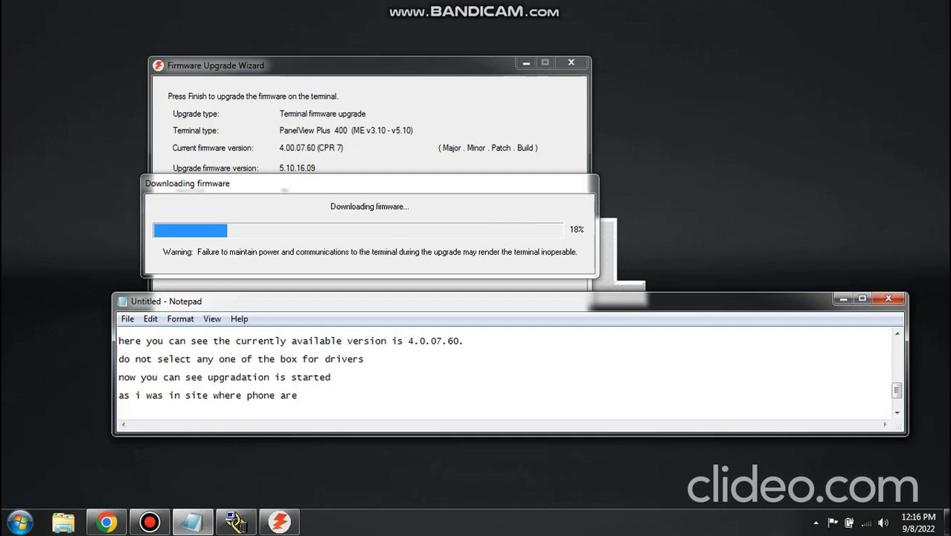
text(not allowed so )
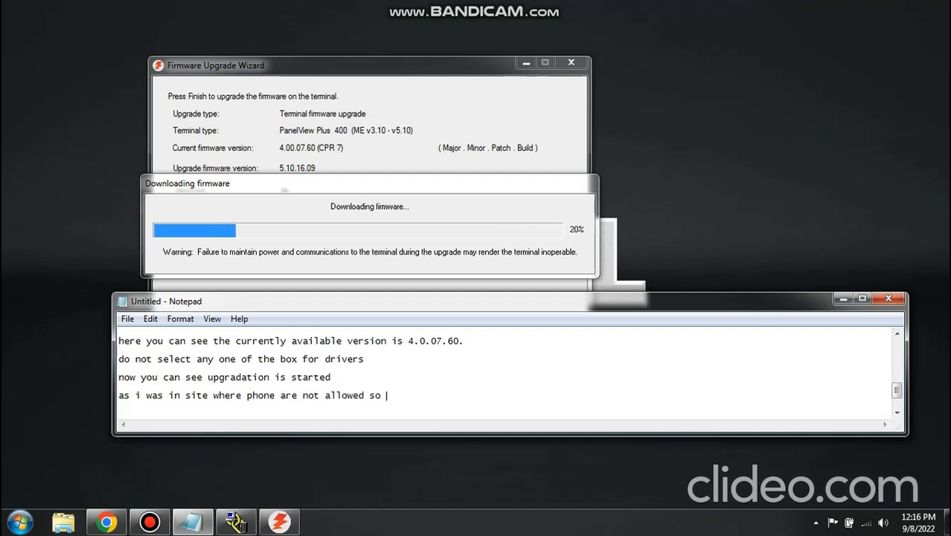
text(unabele to share the)
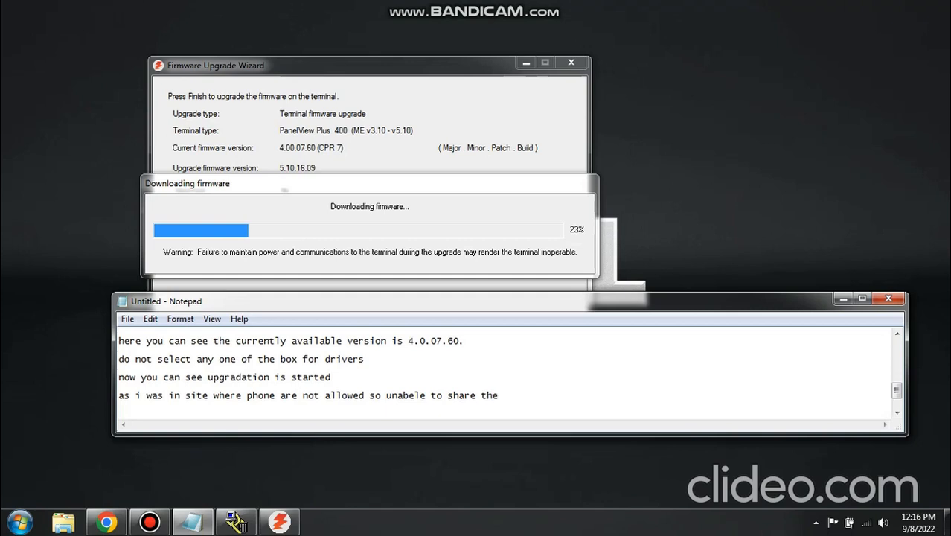
text( hmi vido)
key(BackSpace)
key(BackSpace)
text(deo)
- Add a new line reading "after upgaradtion it will take 15 to 20 min more in HMI to fully upgarde the hmi system"
key(Return)
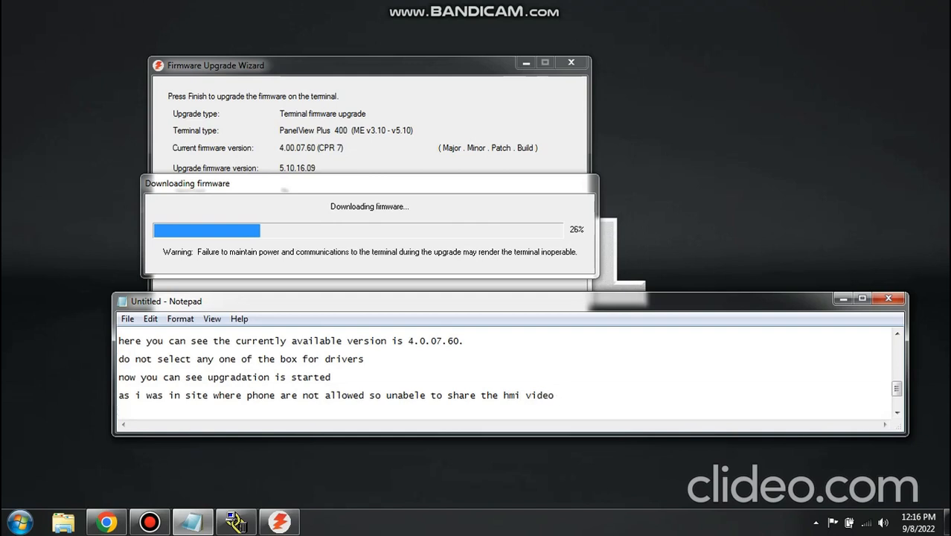
text(a)
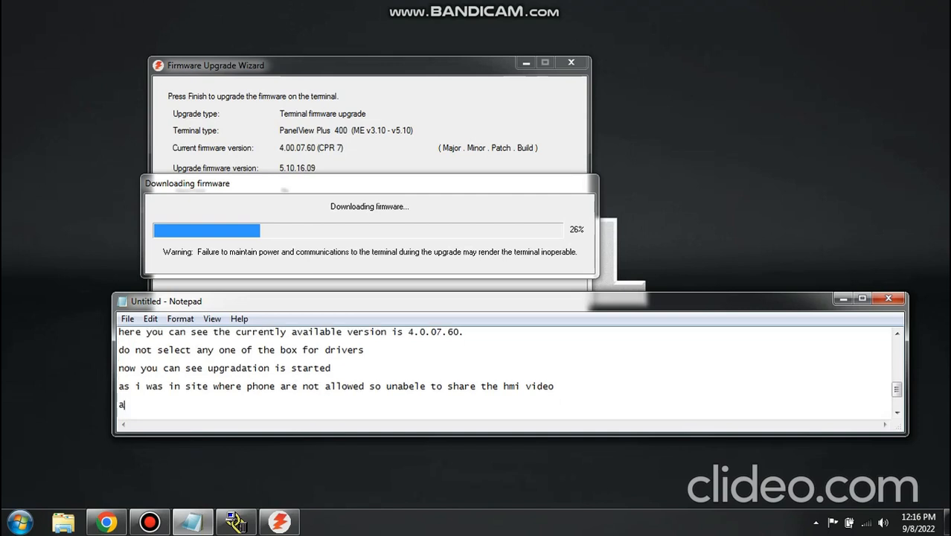
text(fter upgarad)
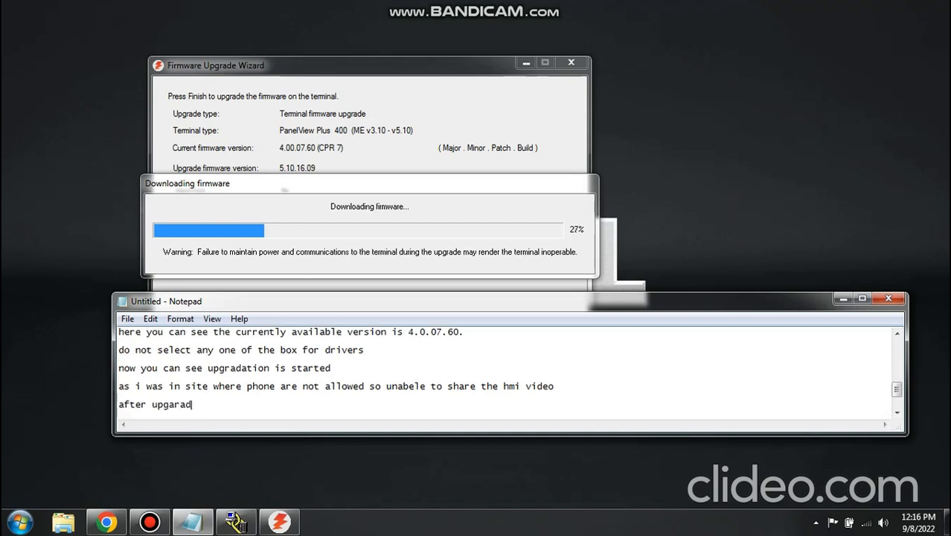
text(tion it will take )
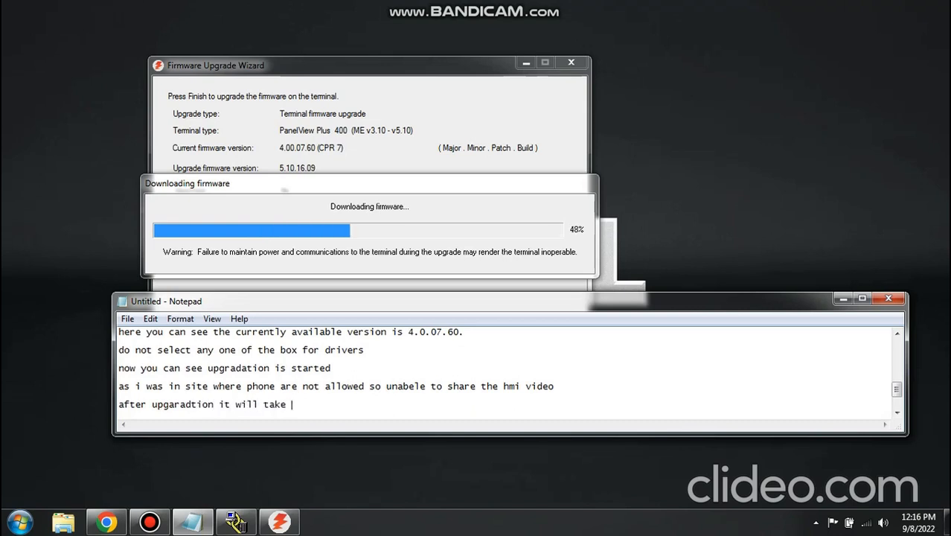
text(15 to 20 min mode)
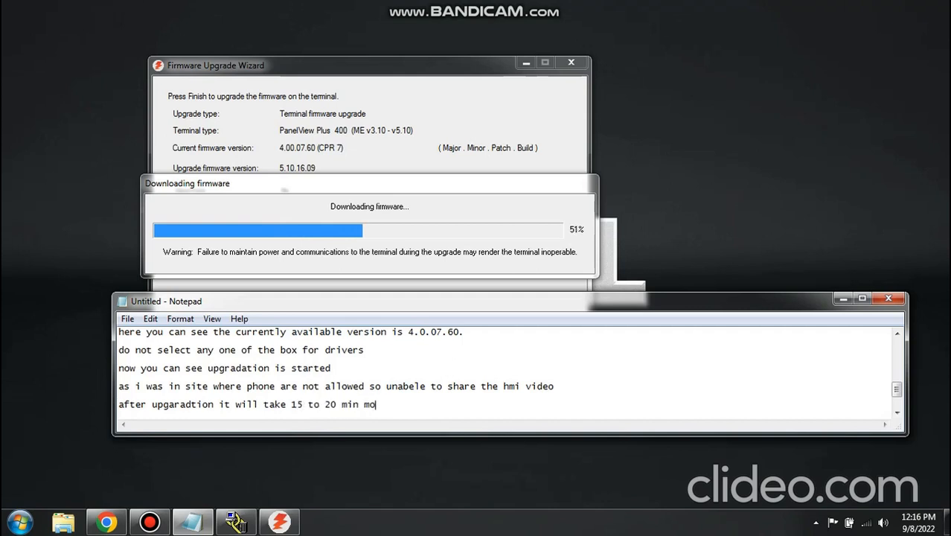
key(BackSpace)
key(BackSpace)
key(BackSpace)
text(re in HMI to u=fu)
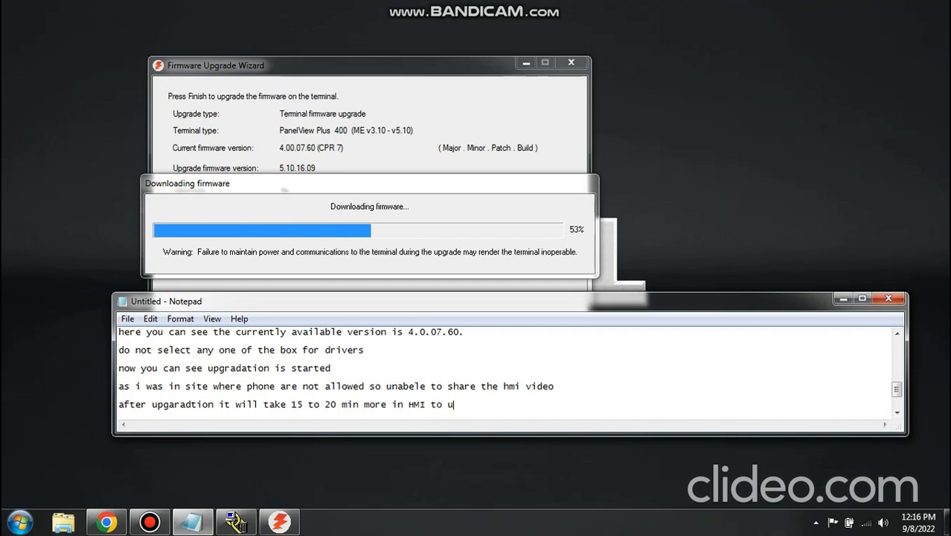
key(BackSpace)
key(BackSpace)
key(BackSpace)
key(BackSpace)
text(fully upgard)
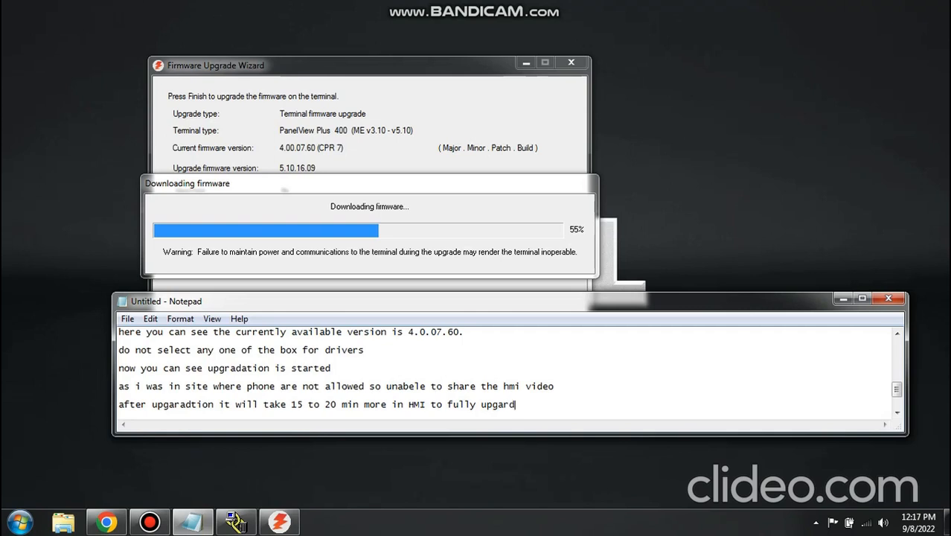
text(e the hmi syste)
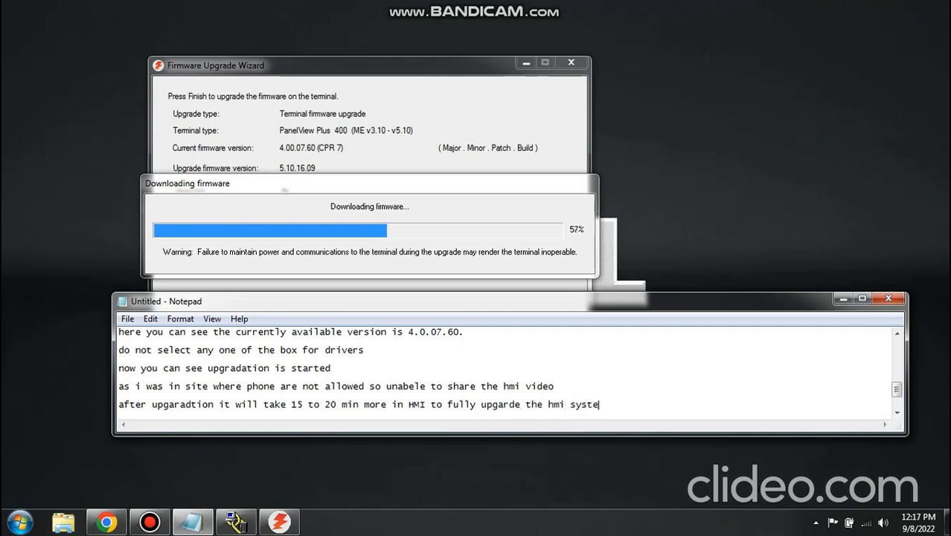
text(m for that pa)
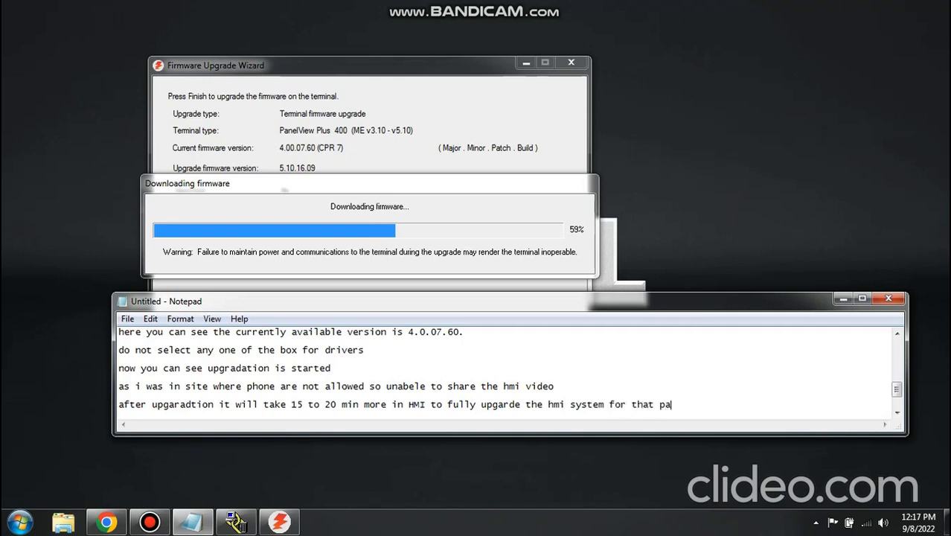
text(rt you no need to)
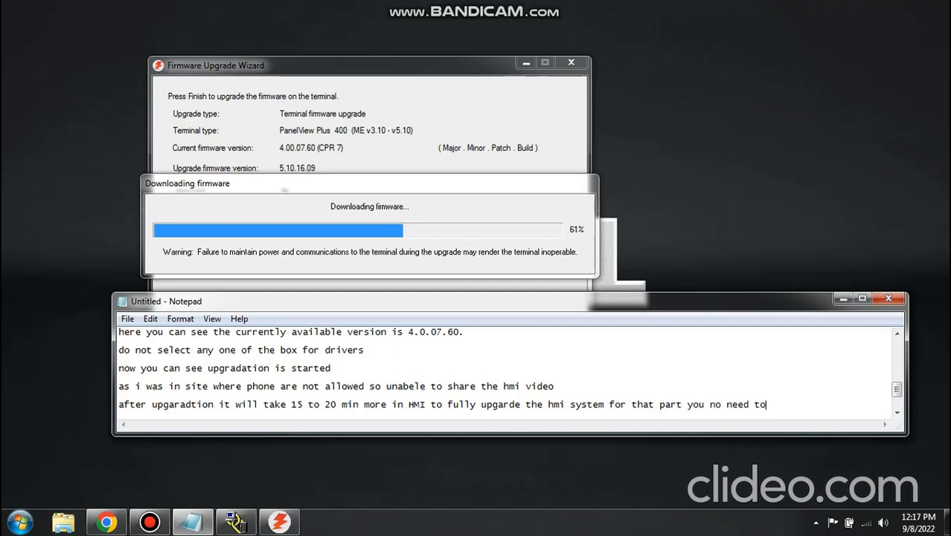
text( connect you)
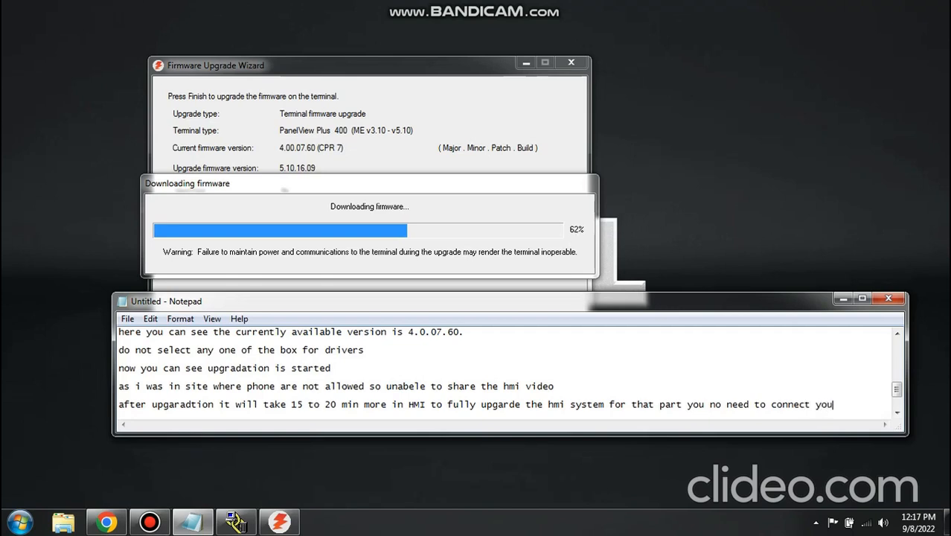
text(r laptop to HMI)
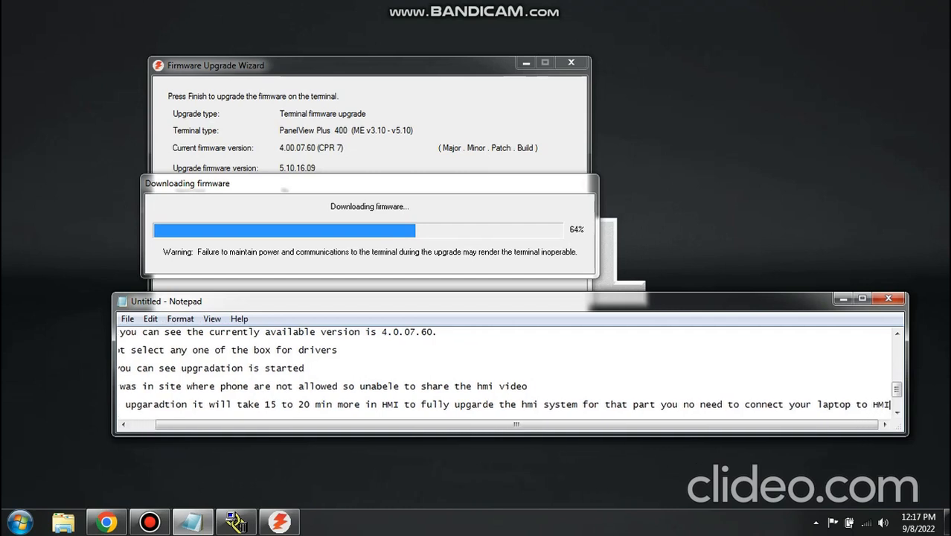
- Continue the last line of the note with "for that part you no need to connect your laptop to HMI"
key(Return)
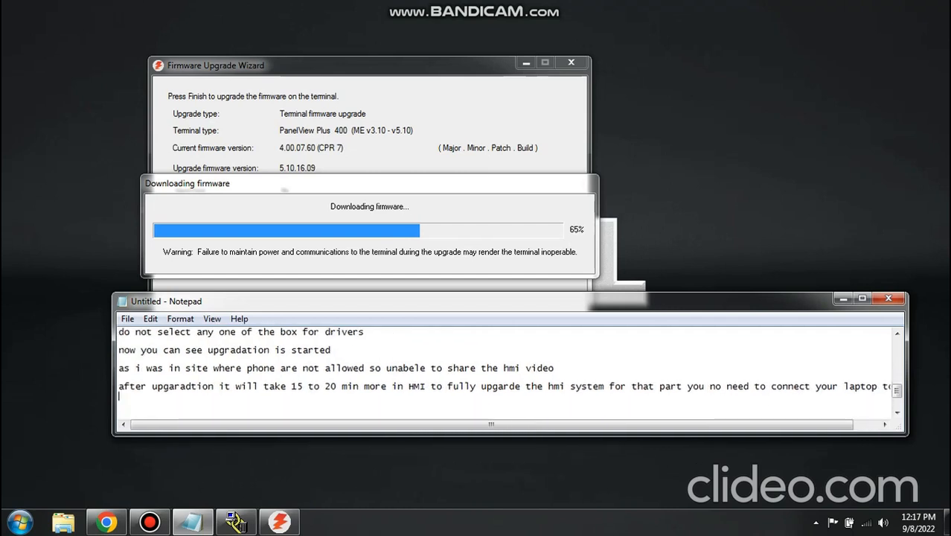
key(BackSpace)
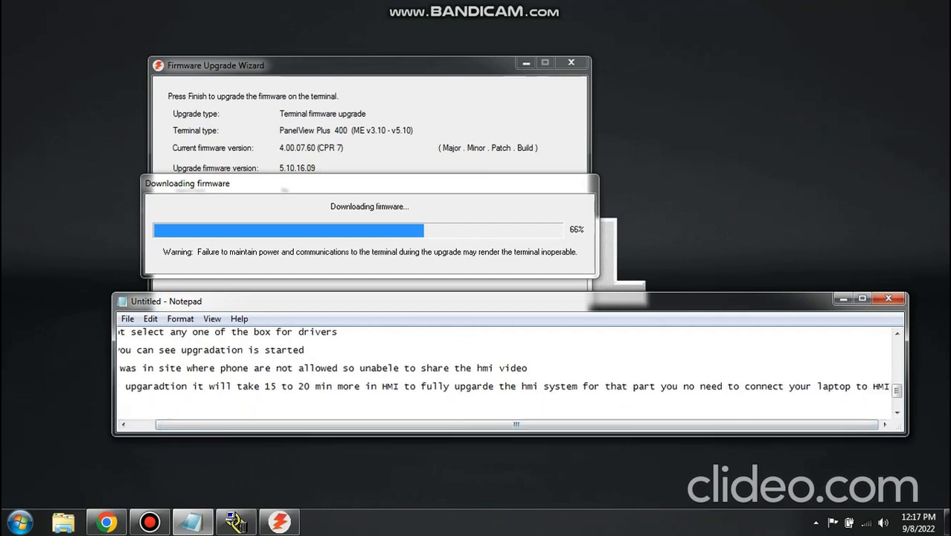
- Widen the Notepad window to the full screen width and move it down to just above the taskbar
drag(113, 372, 1, 373)
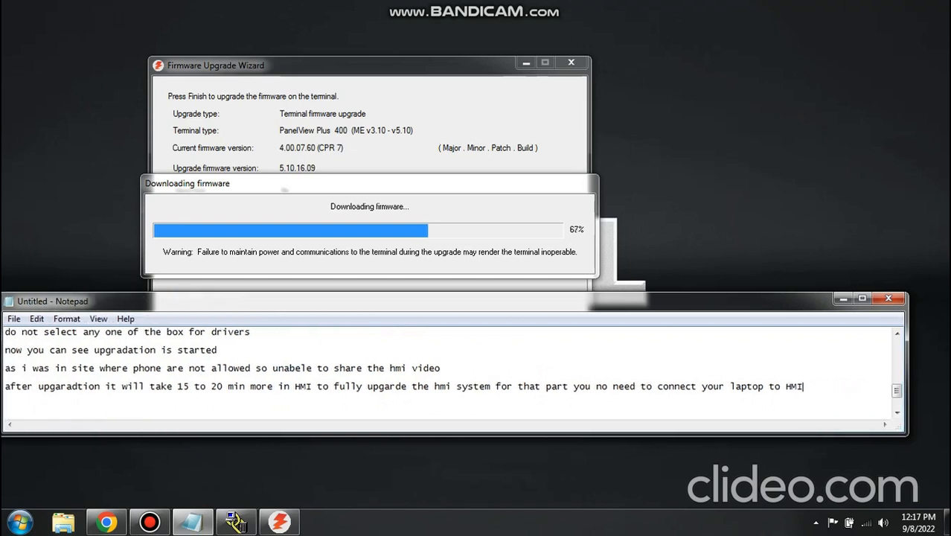
drag(907, 372, 950, 372)
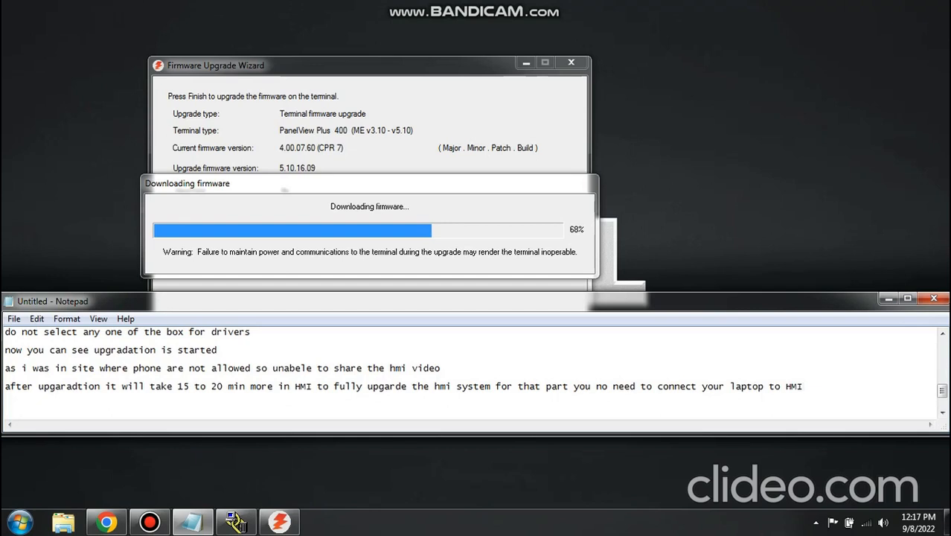
drag(477, 300, 479, 366)
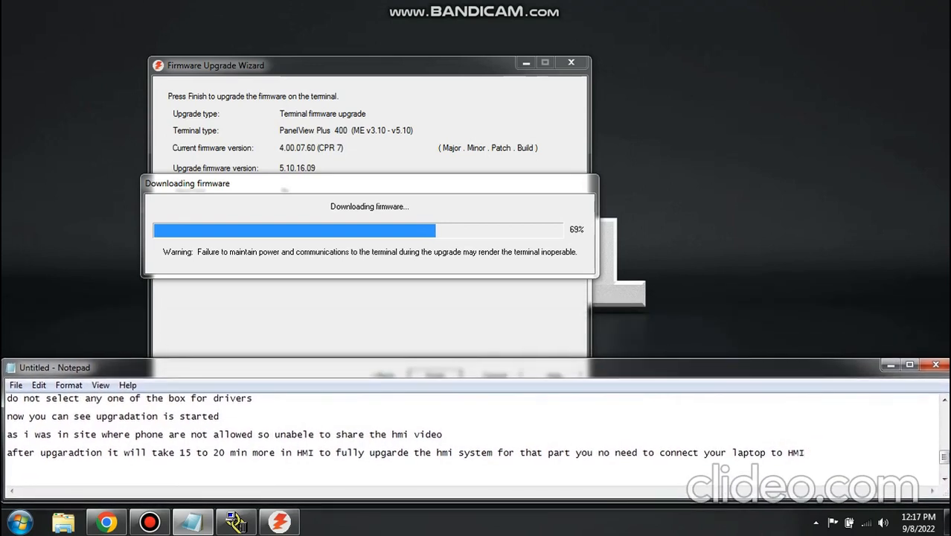
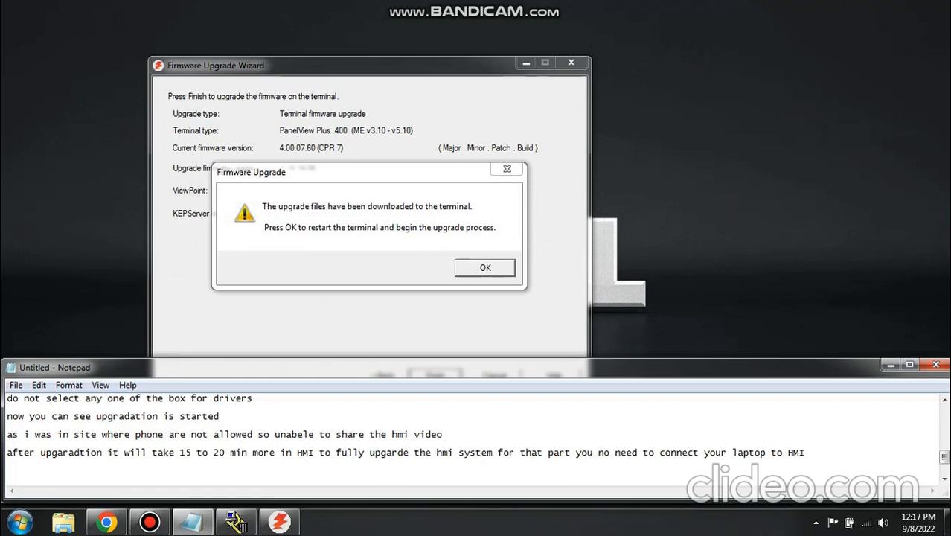
- Restart the terminal to begin the firmware upgrade and close the Firmware Upgrade Wizard
click(485, 268)
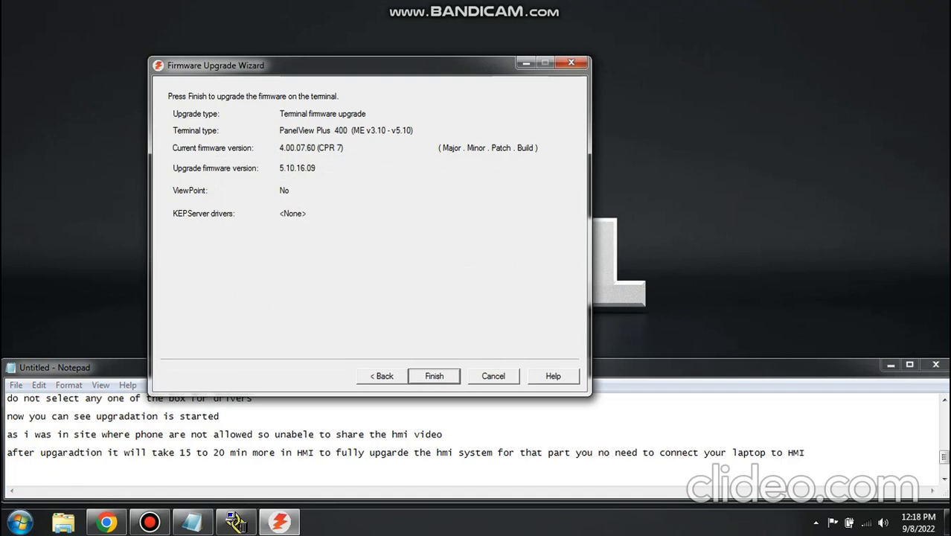
click(493, 376)
- Maximize the Notepad window and add the line "now our upgradation part is completed from laptop side" at the end of the note
drag(493, 368, 514, 2)
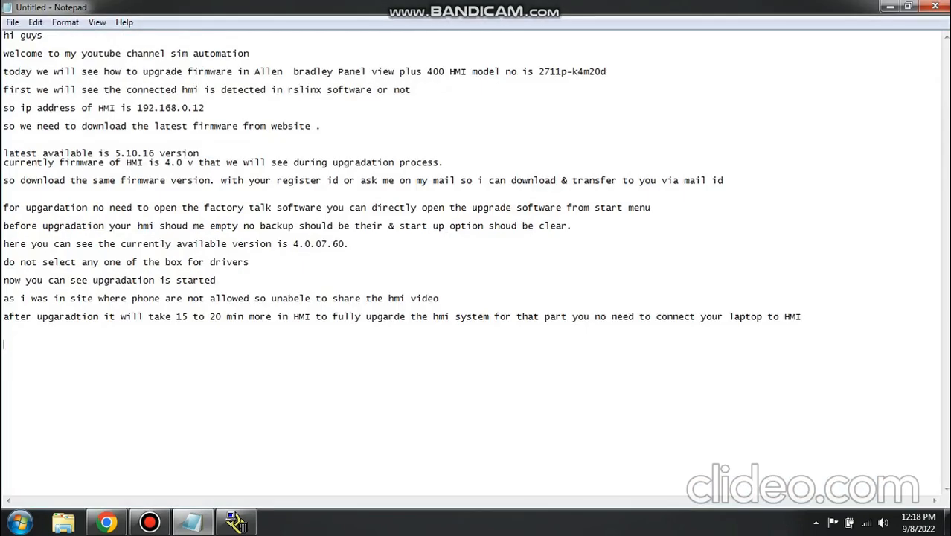
text(now)
text( or)
text(ur )
text(upgradat)
text(ion pa)
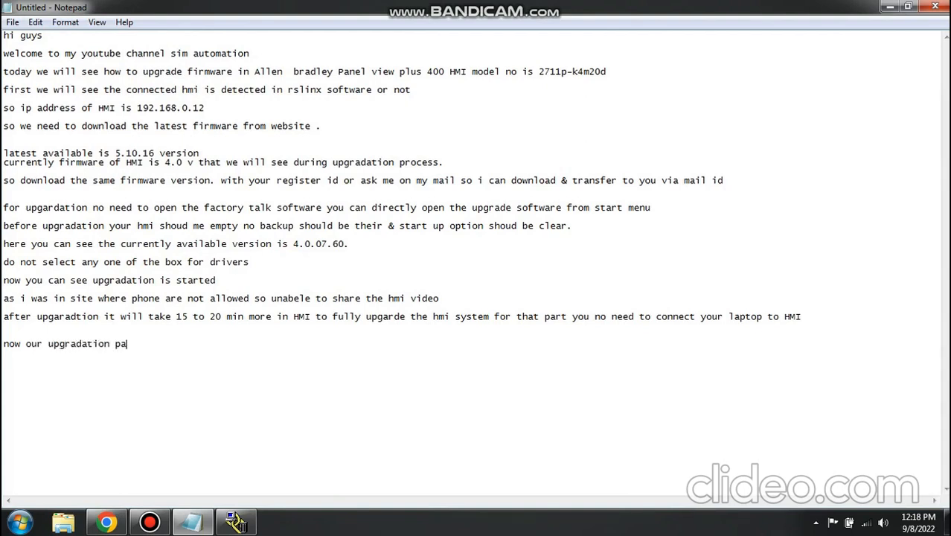
text(rt is completed from )
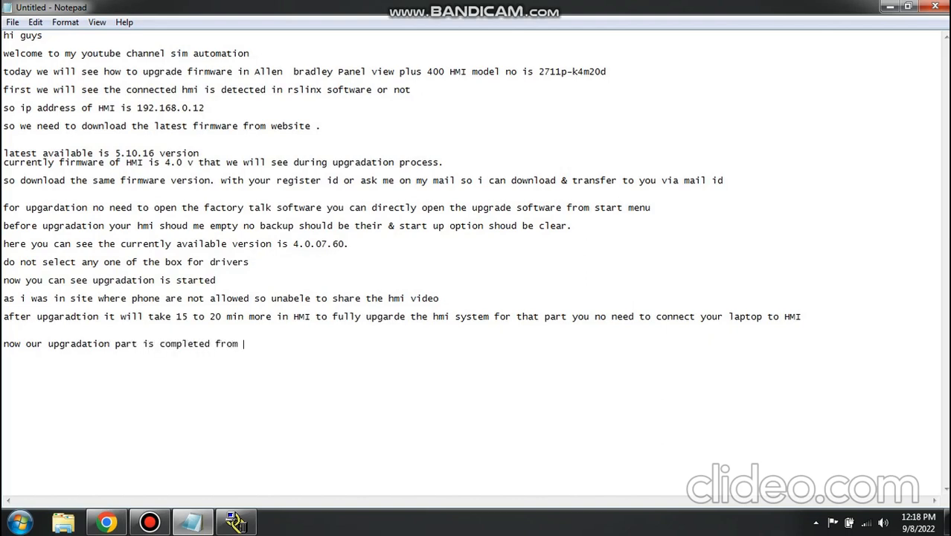
text(laptop side)
- Add a new line reading "thanks for watching my video till end"
text(thn)
key(BackSpace)
text(anks fo)
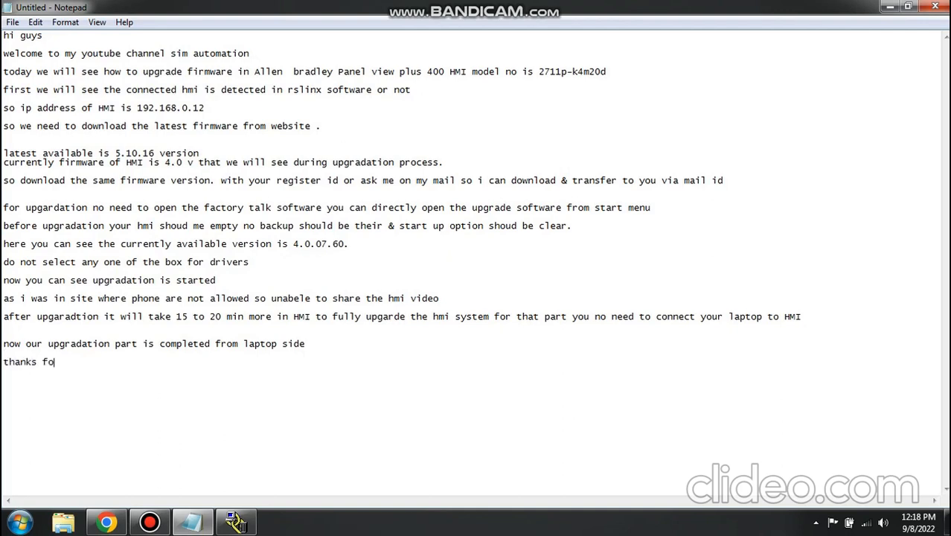
text(r watching my video)
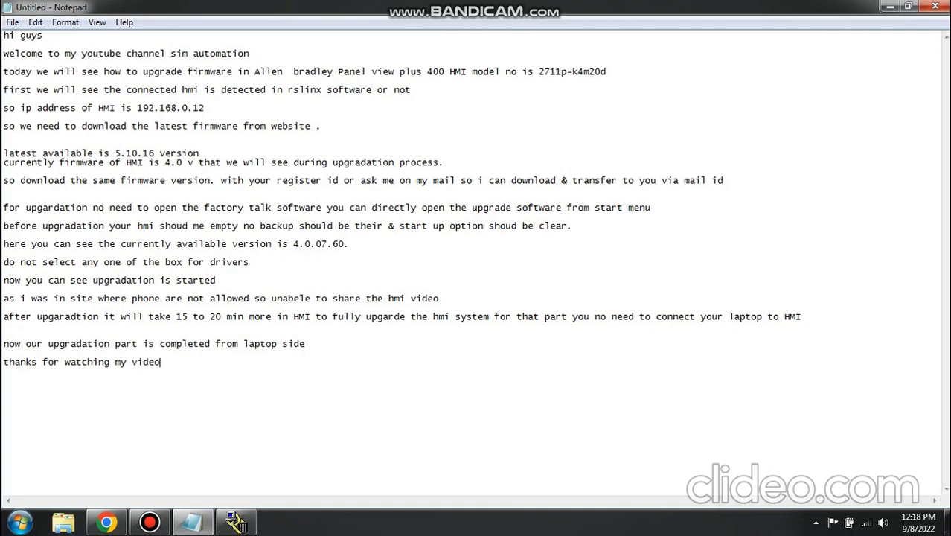
text( till end )
text(do line)
- Leave a blank line and add "do like comment share & subscribe my youtube channel" to the note
key(BackSpace)
key(BackSpace)
key(BackSpace)
key(BackSpace)
text(ike comment )
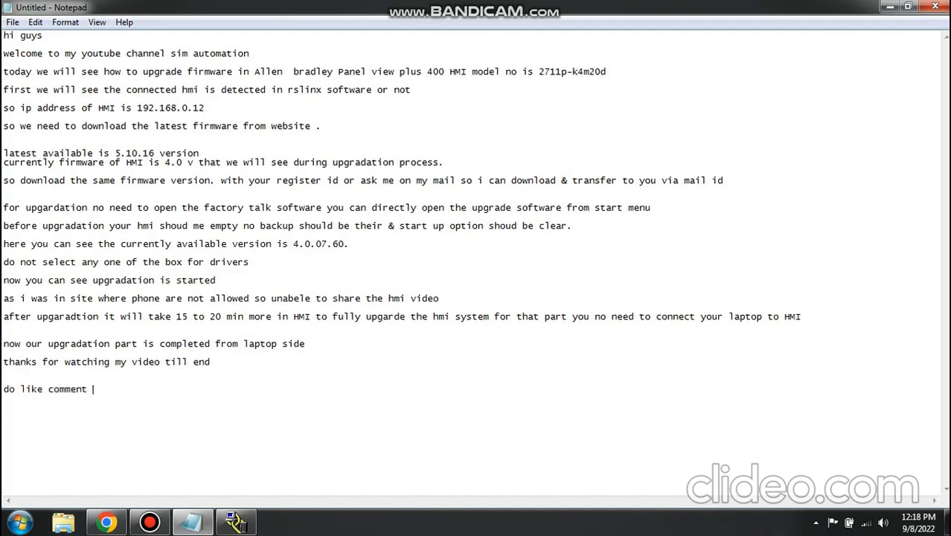
text(share & subscribe my yo)
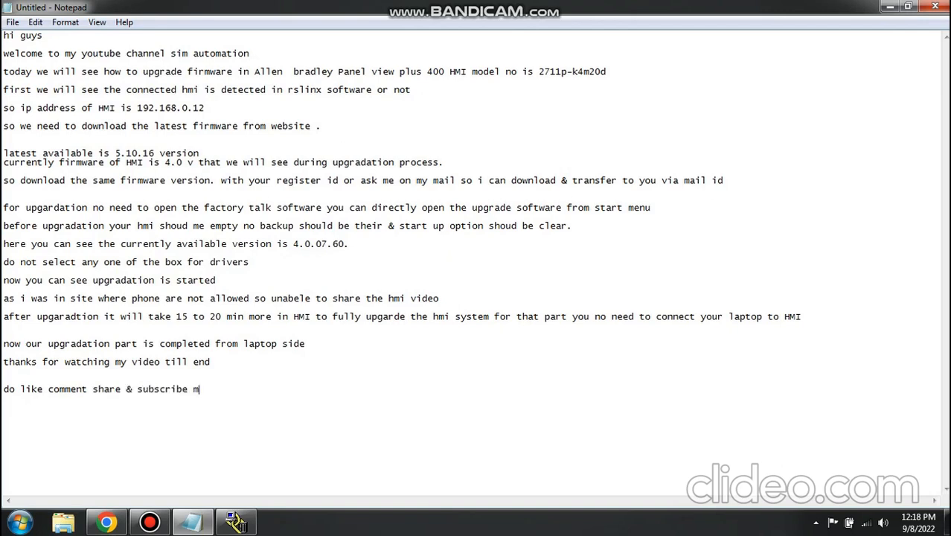
text(tube channek)
key(BackSpace)
key(BackSpace)
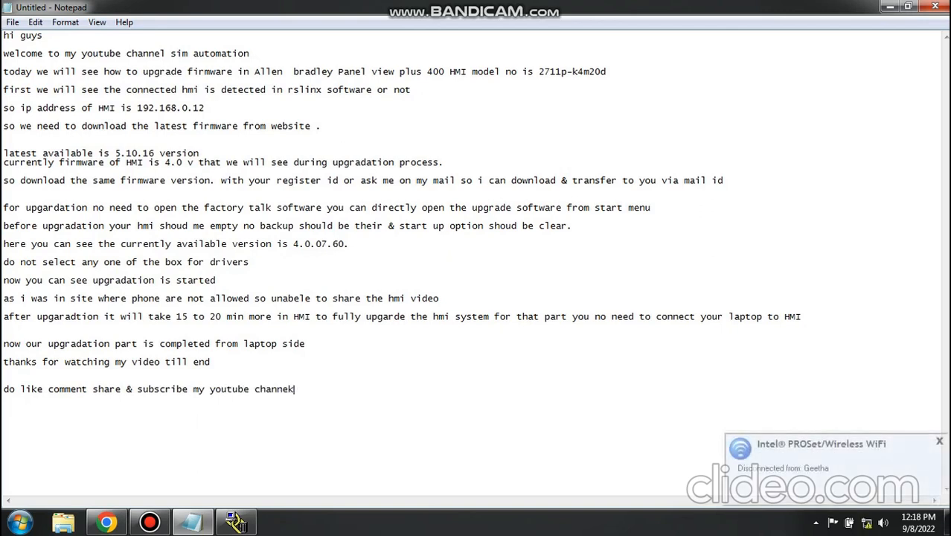
text(l )
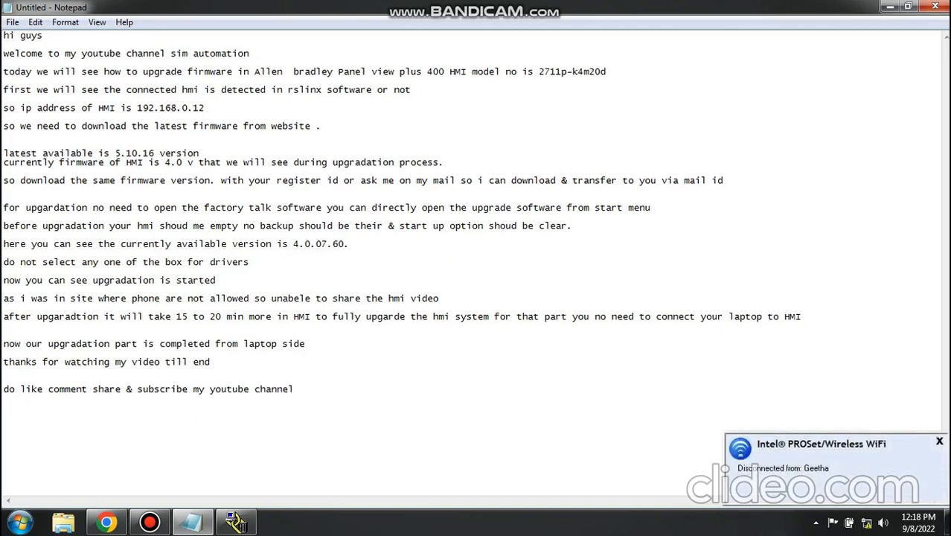
text(SIM AU)
text(TOAS)
- Finish the subscribe line with the channel name "SIM AUTOMATION" in capitals
key(BackSpace)
key(BackSpace)
text(MATION )
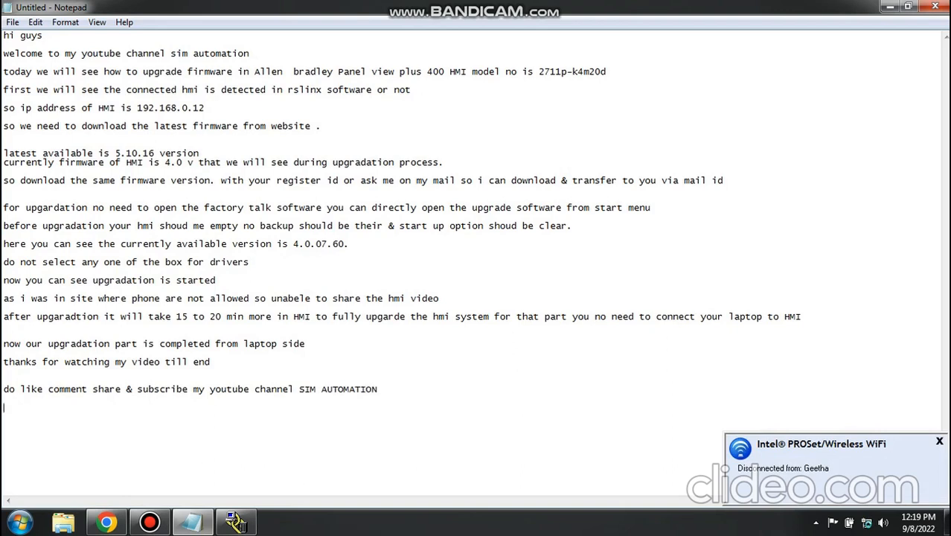
text(take ceare)
- Add a closing line reading "take care & bye", followed by a line break
key(BackSpace)
key(BackSpace)
key(BackSpace)
text(re)
key(BackSpace)
key(BackSpace)
key(BackSpace)
text(are & bye)
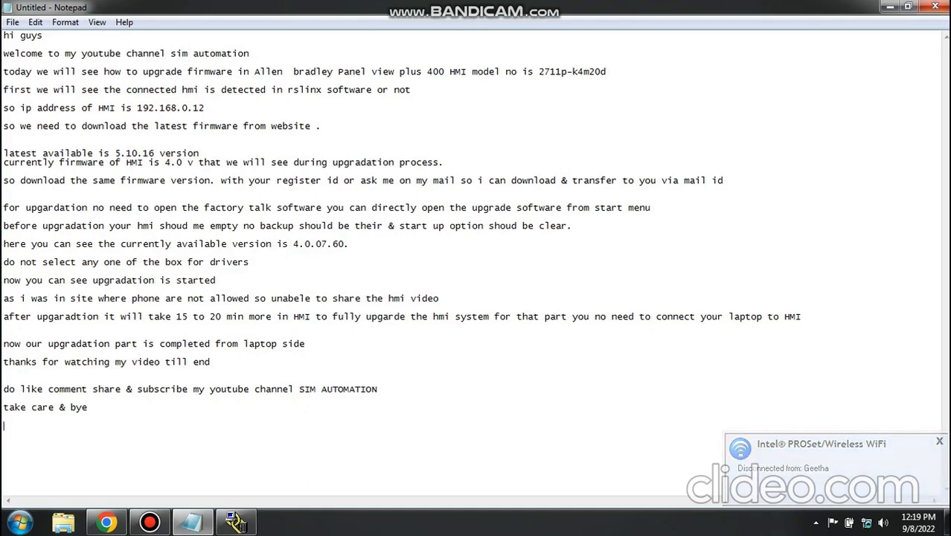
key(Return)
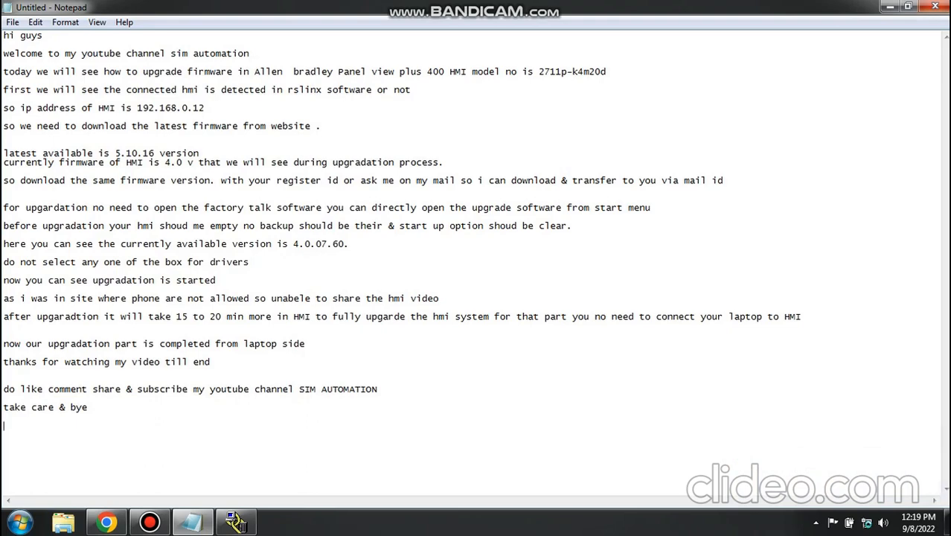
- Close the Notepad note without saving it
mouse_move(559, 9)
click(934, 7)
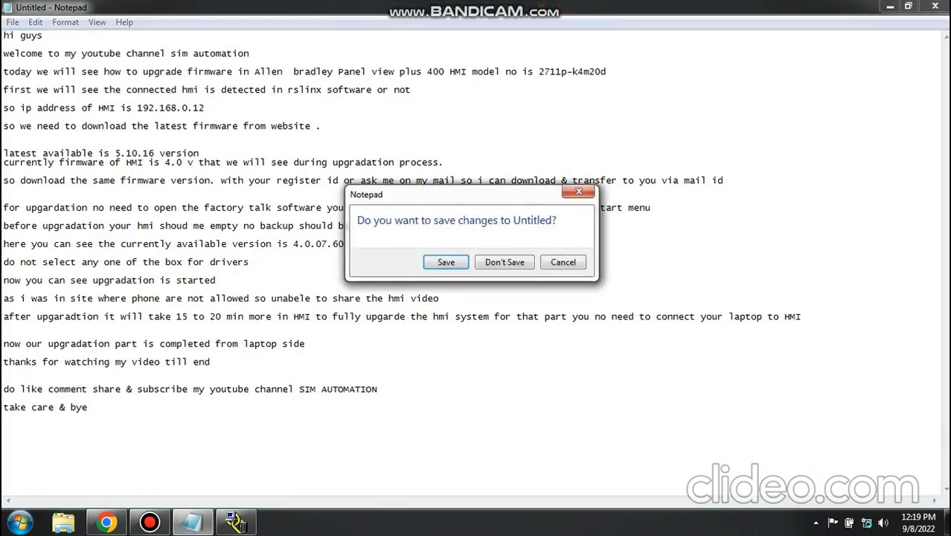
click(505, 262)
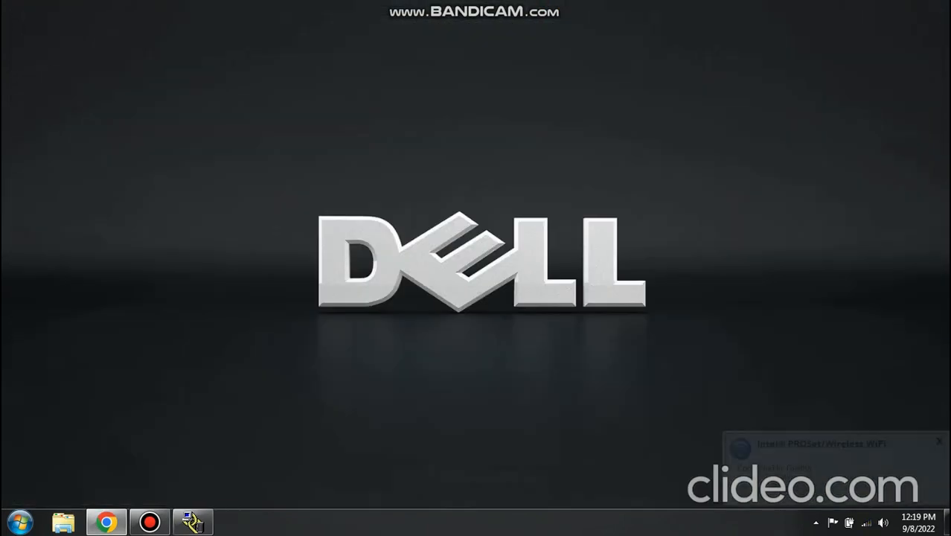
mouse_move(562, 8)
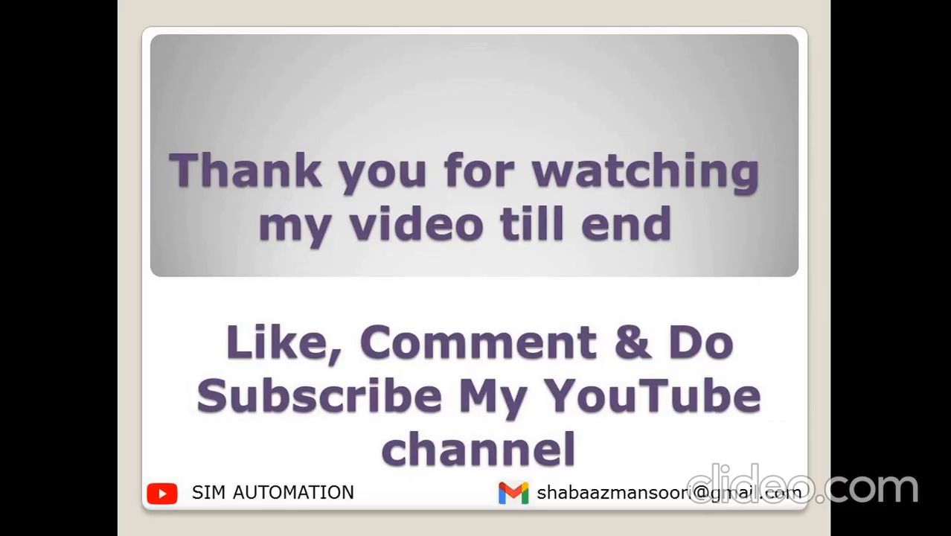